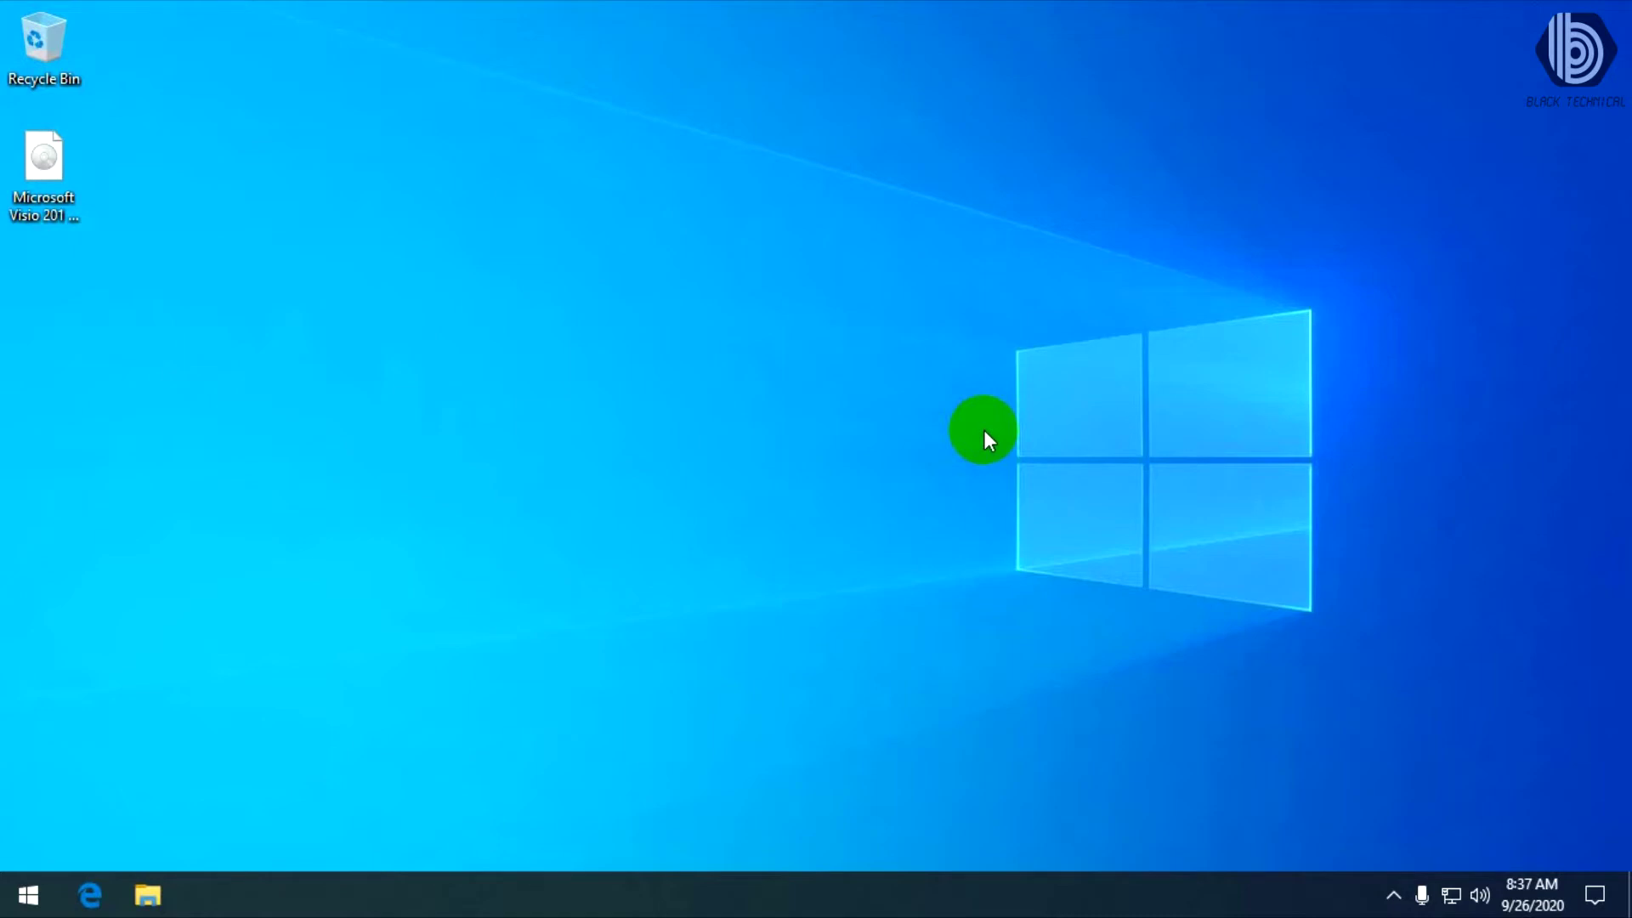
Step: Mount the Microsoft Visio disc image from the desktop and open the setup application it contains
left_click(58, 182)
right_click(58, 181)
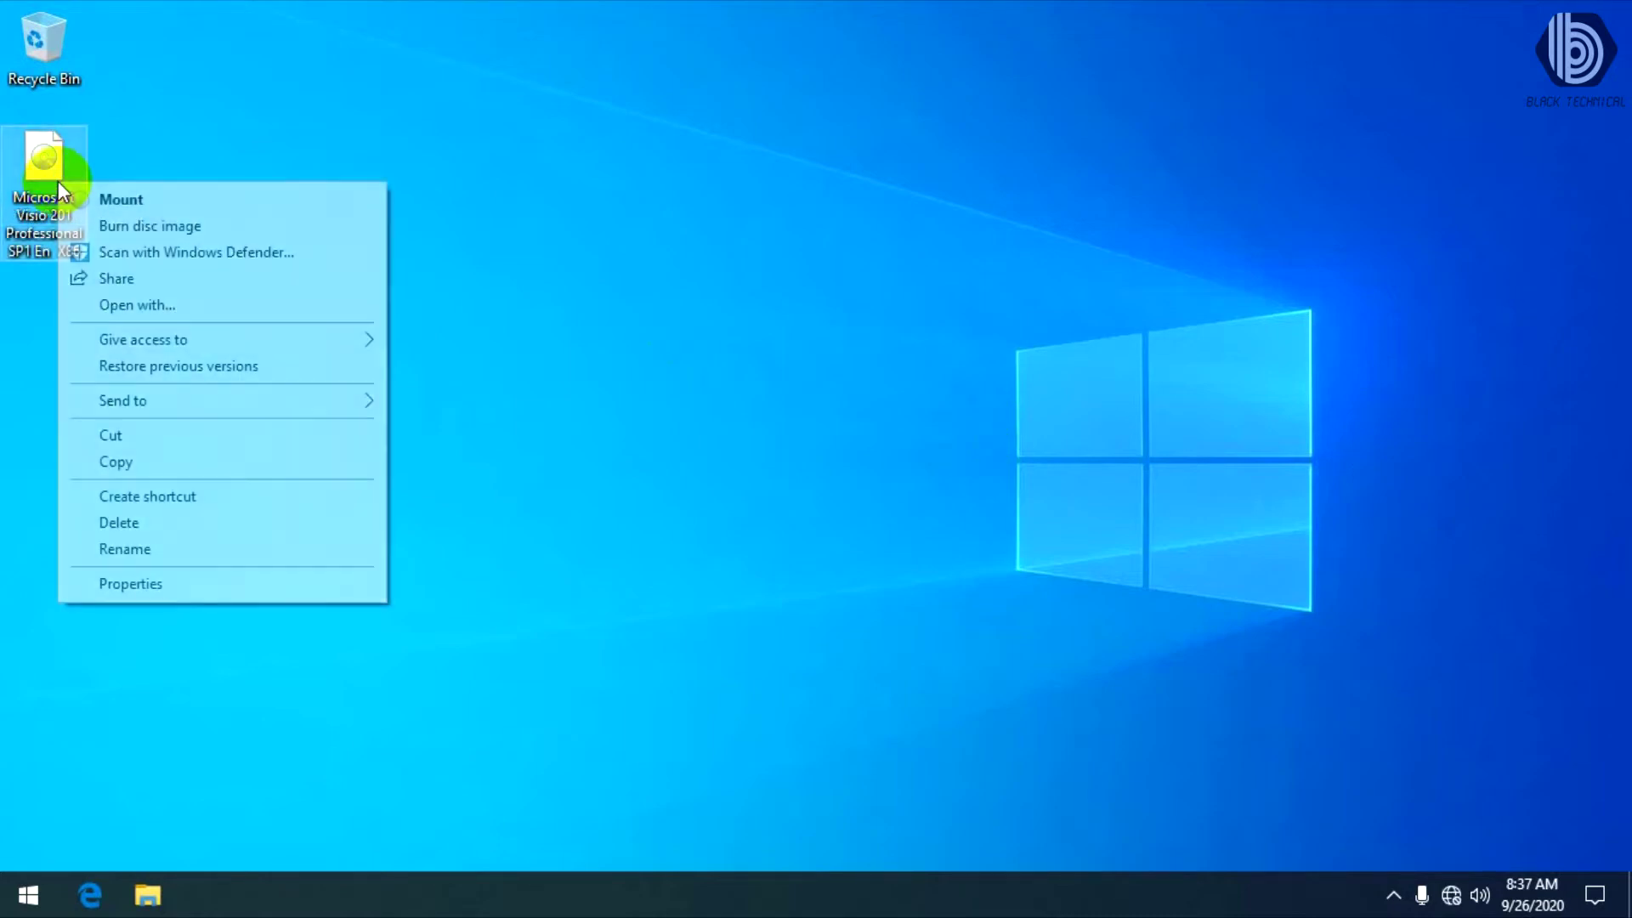
left_click(106, 194)
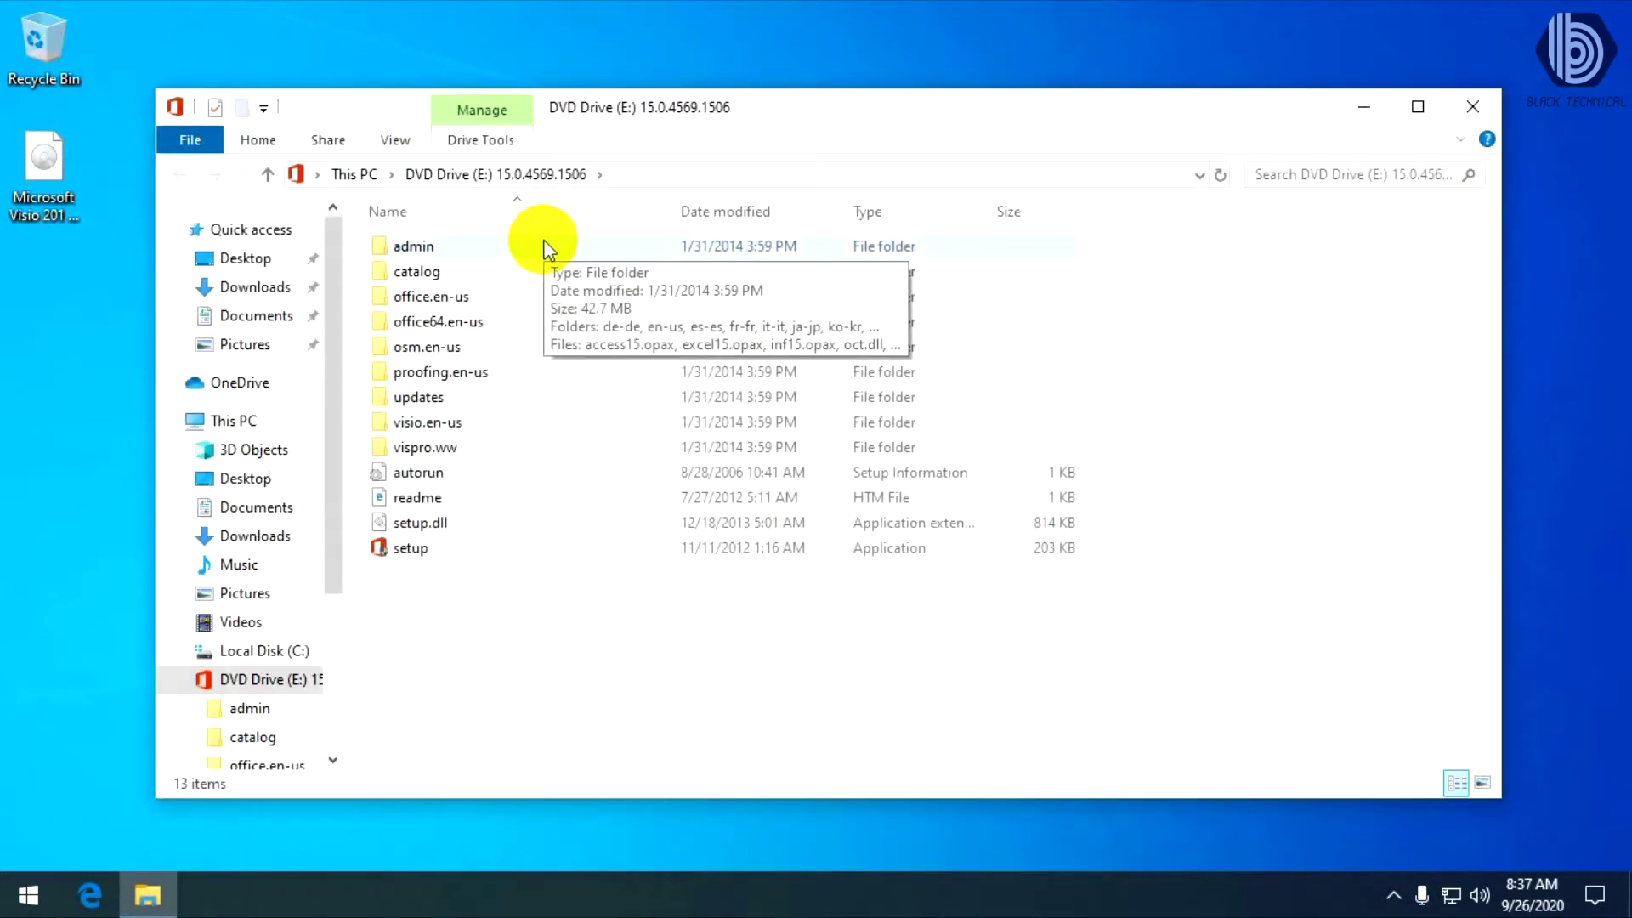
left_click(460, 549)
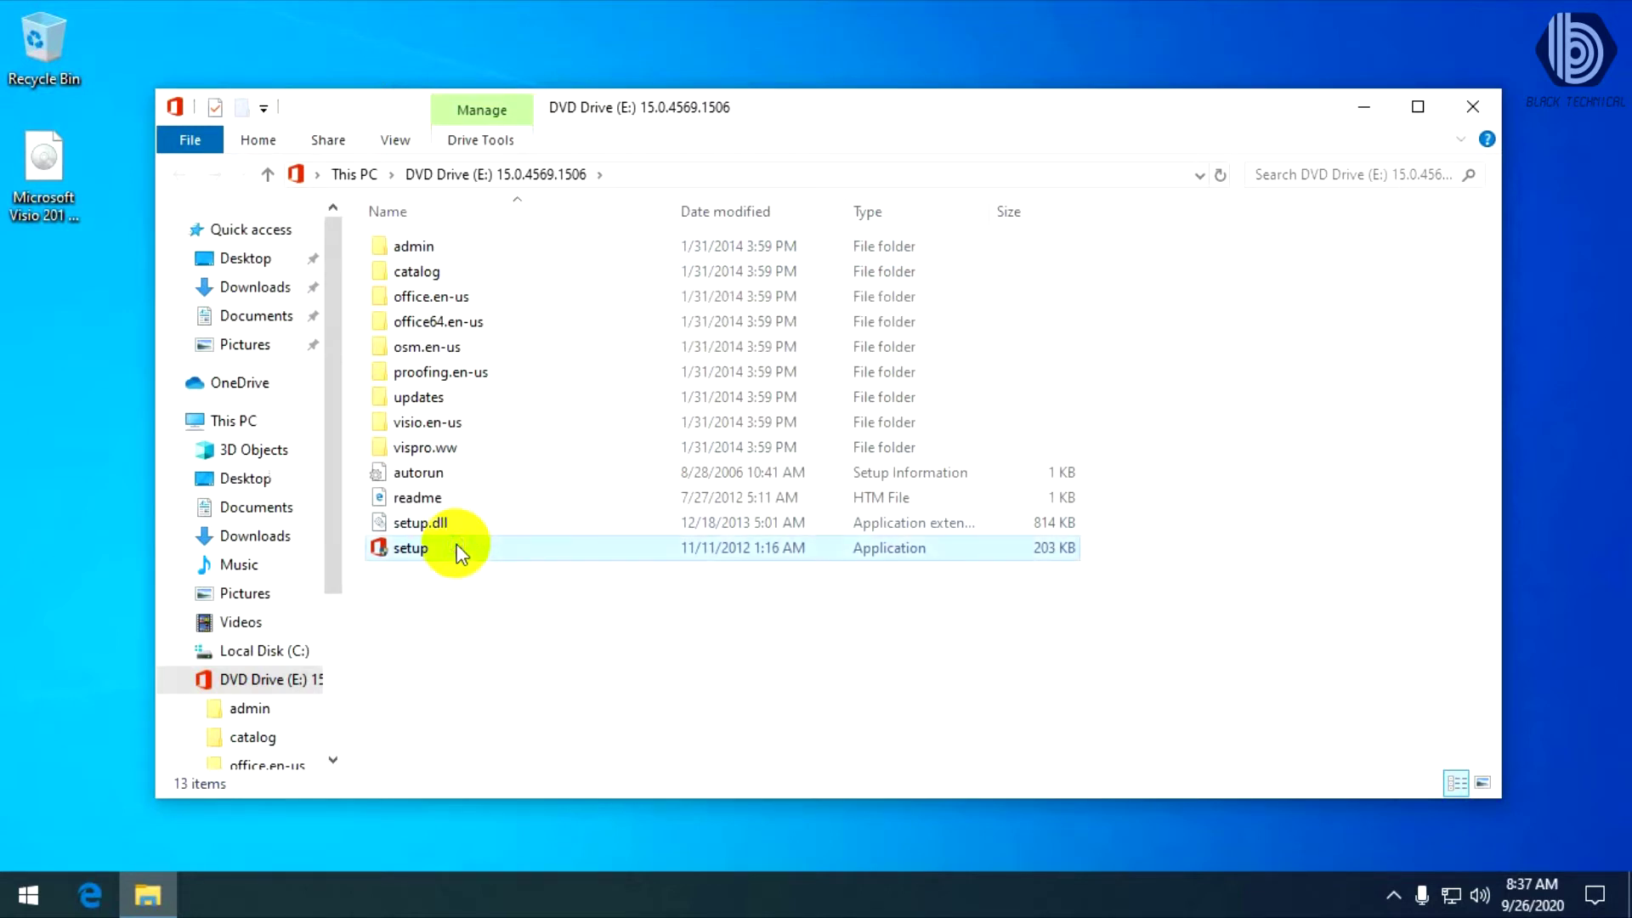
right_click(459, 548)
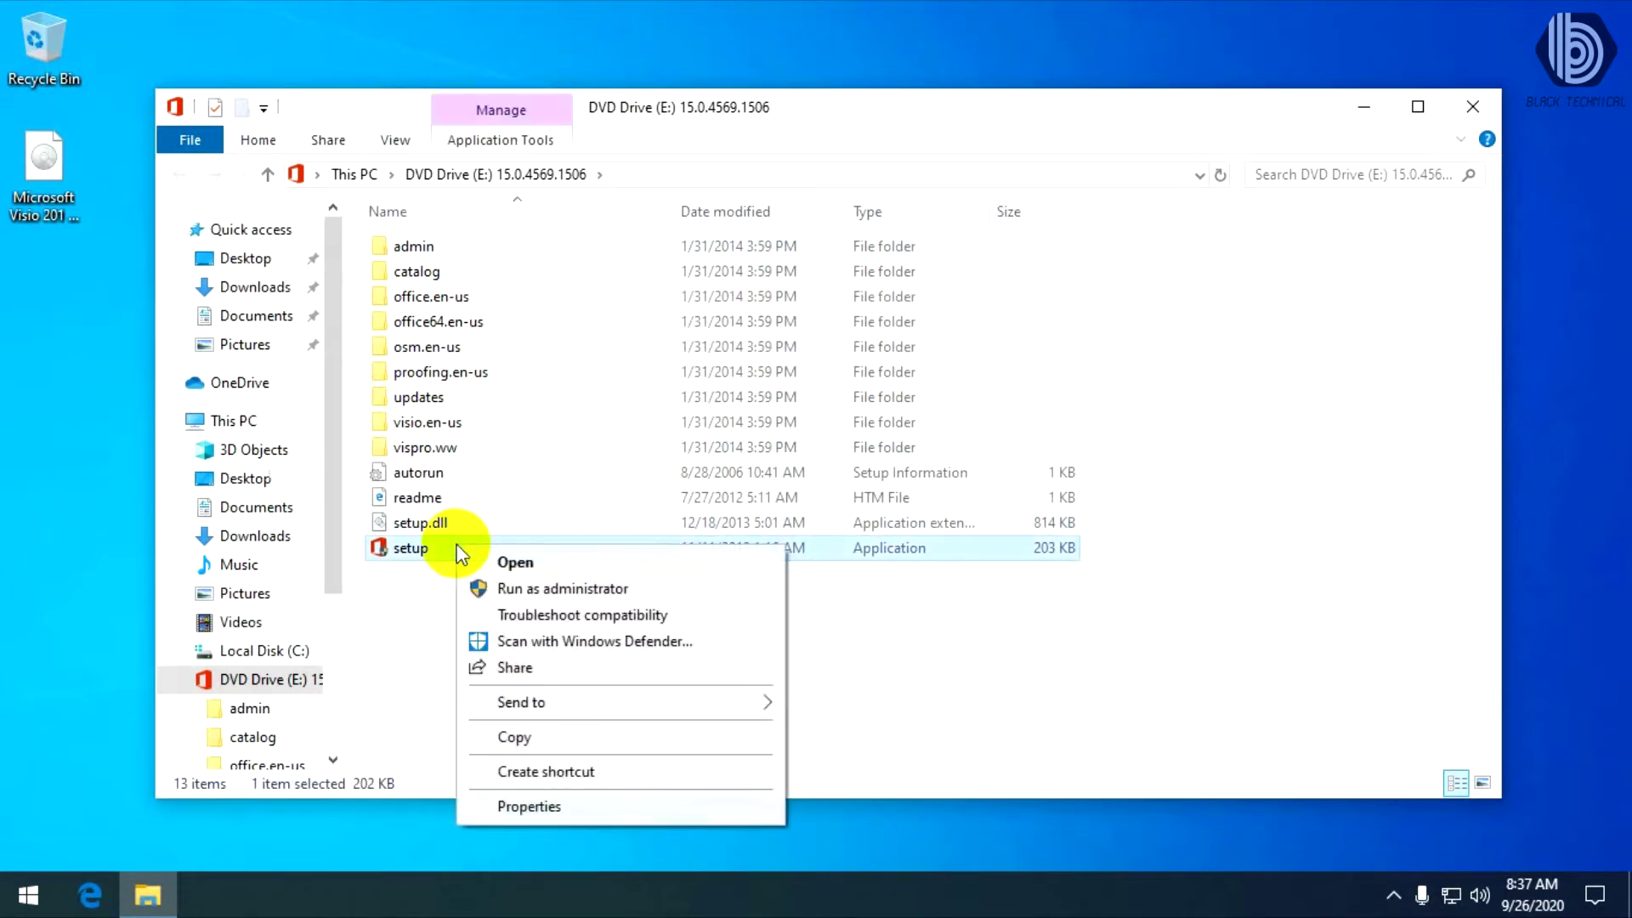
left_click(537, 566)
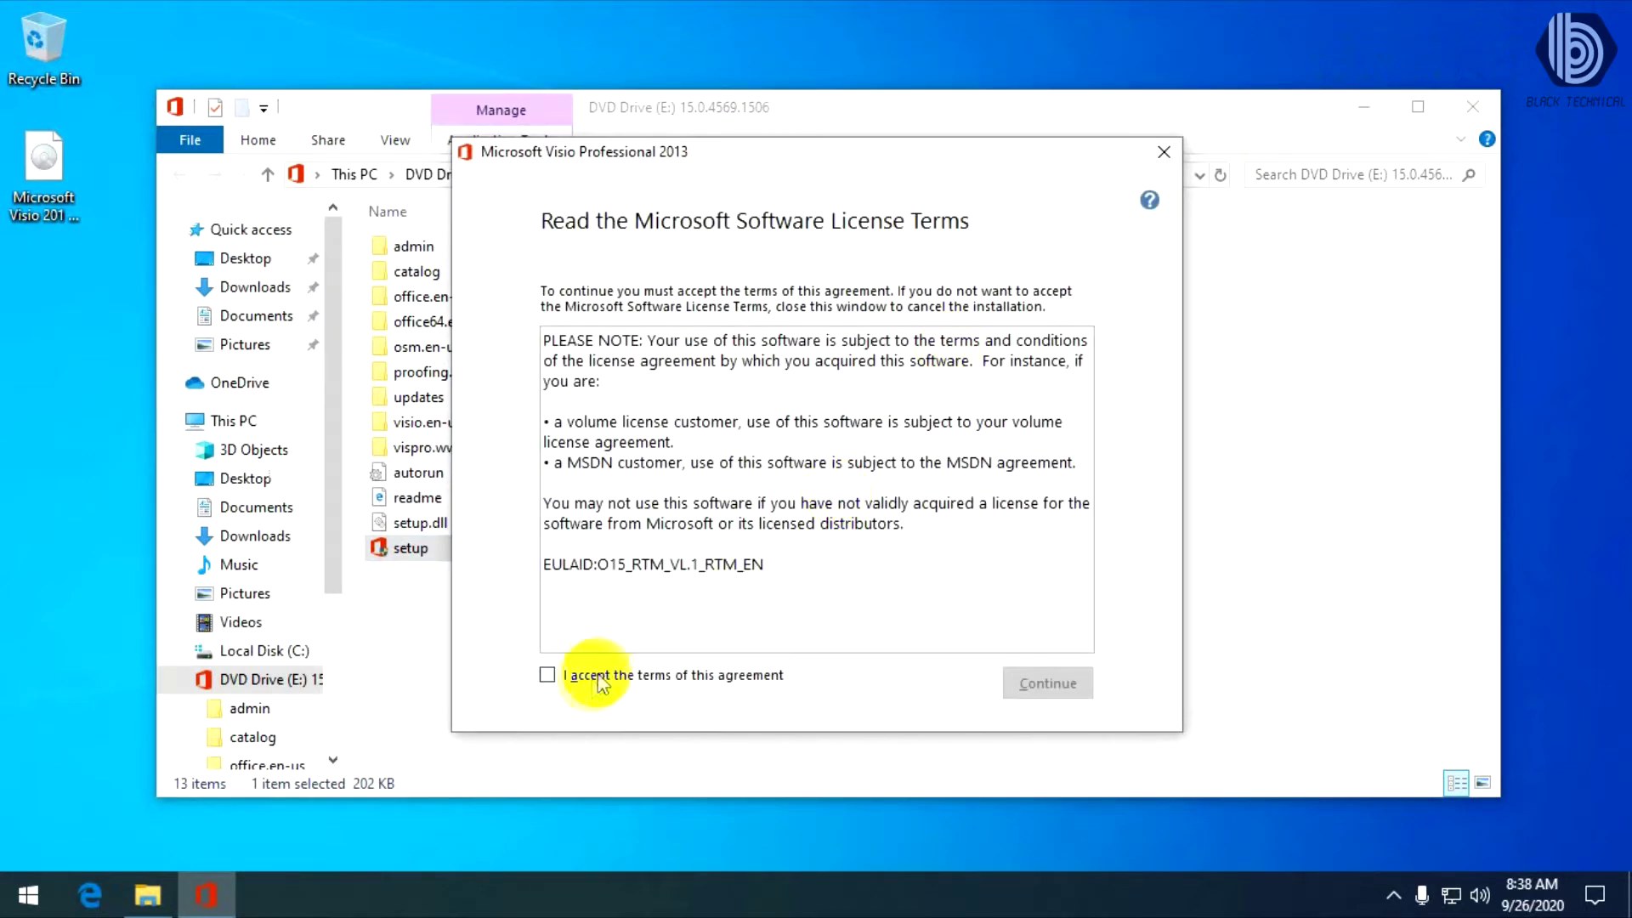
Step: Accept the Microsoft software license terms and choose to customize the Visio Professional 2013 installation
left_click(577, 678)
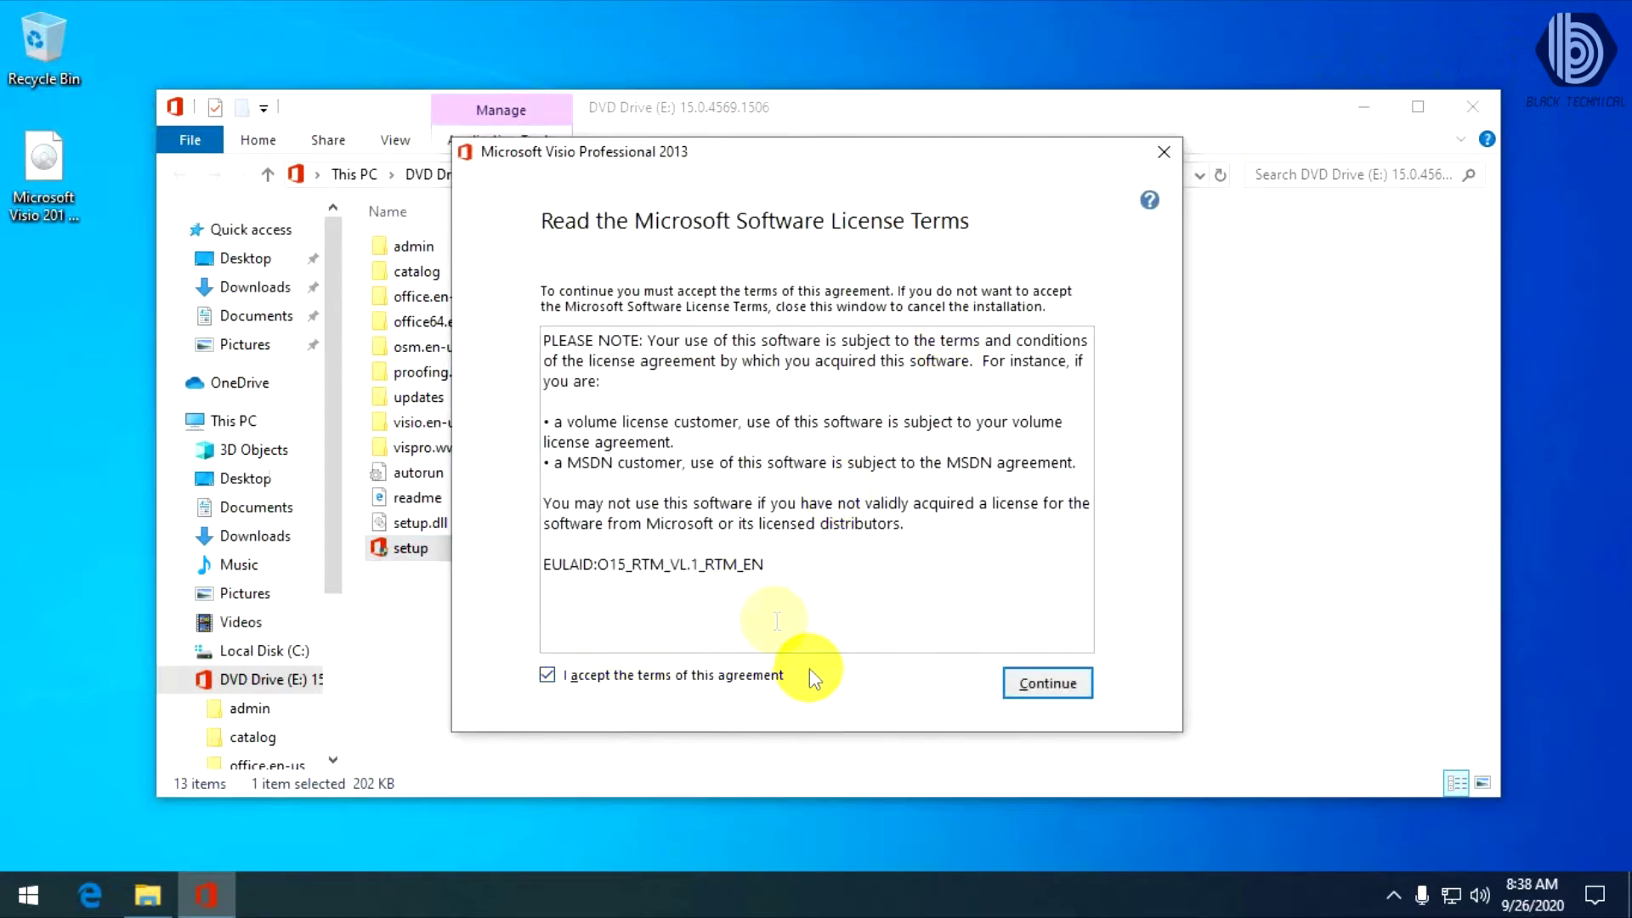
left_click(1068, 684)
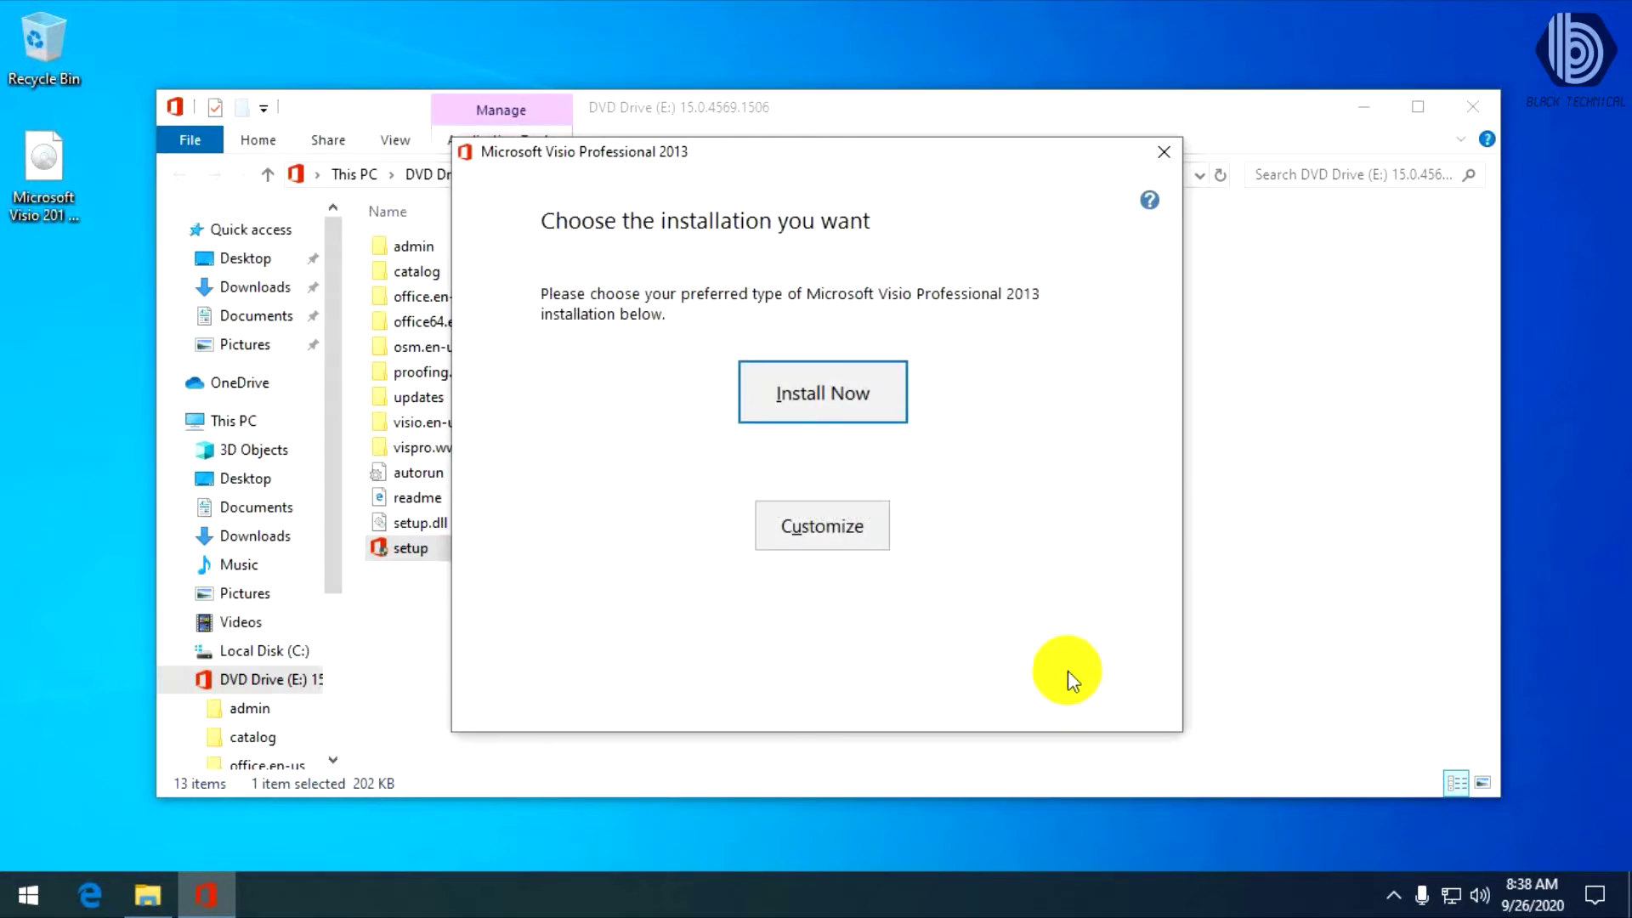
left_click(829, 526)
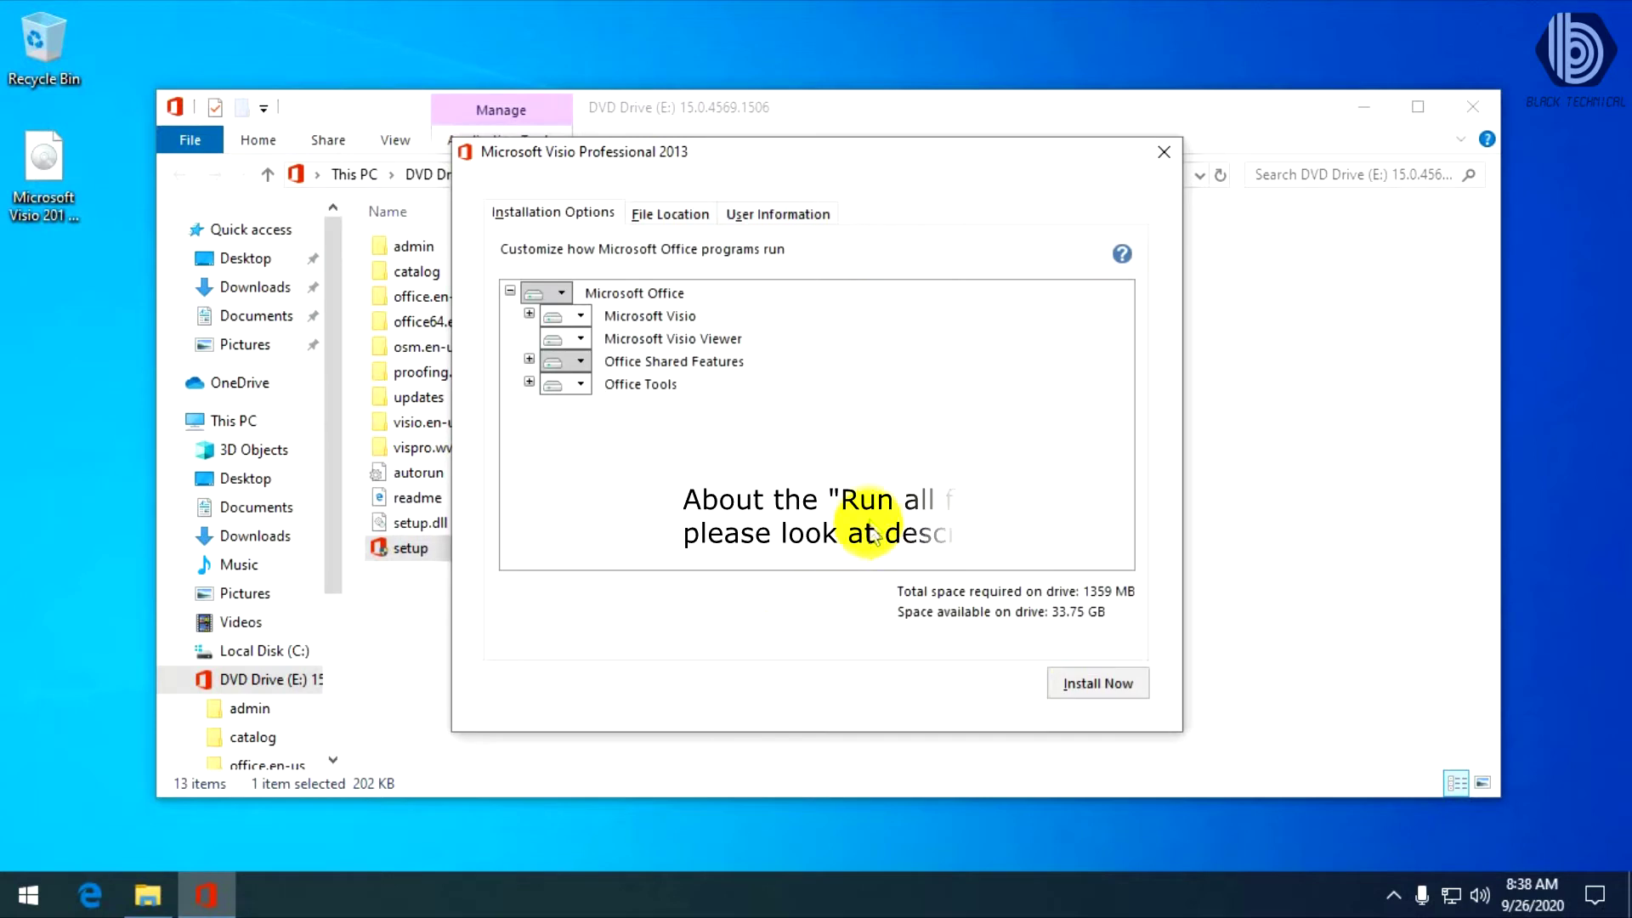
Step: Set Office Shared Features to Run all from My Computer and start the installation
left_click(581, 360)
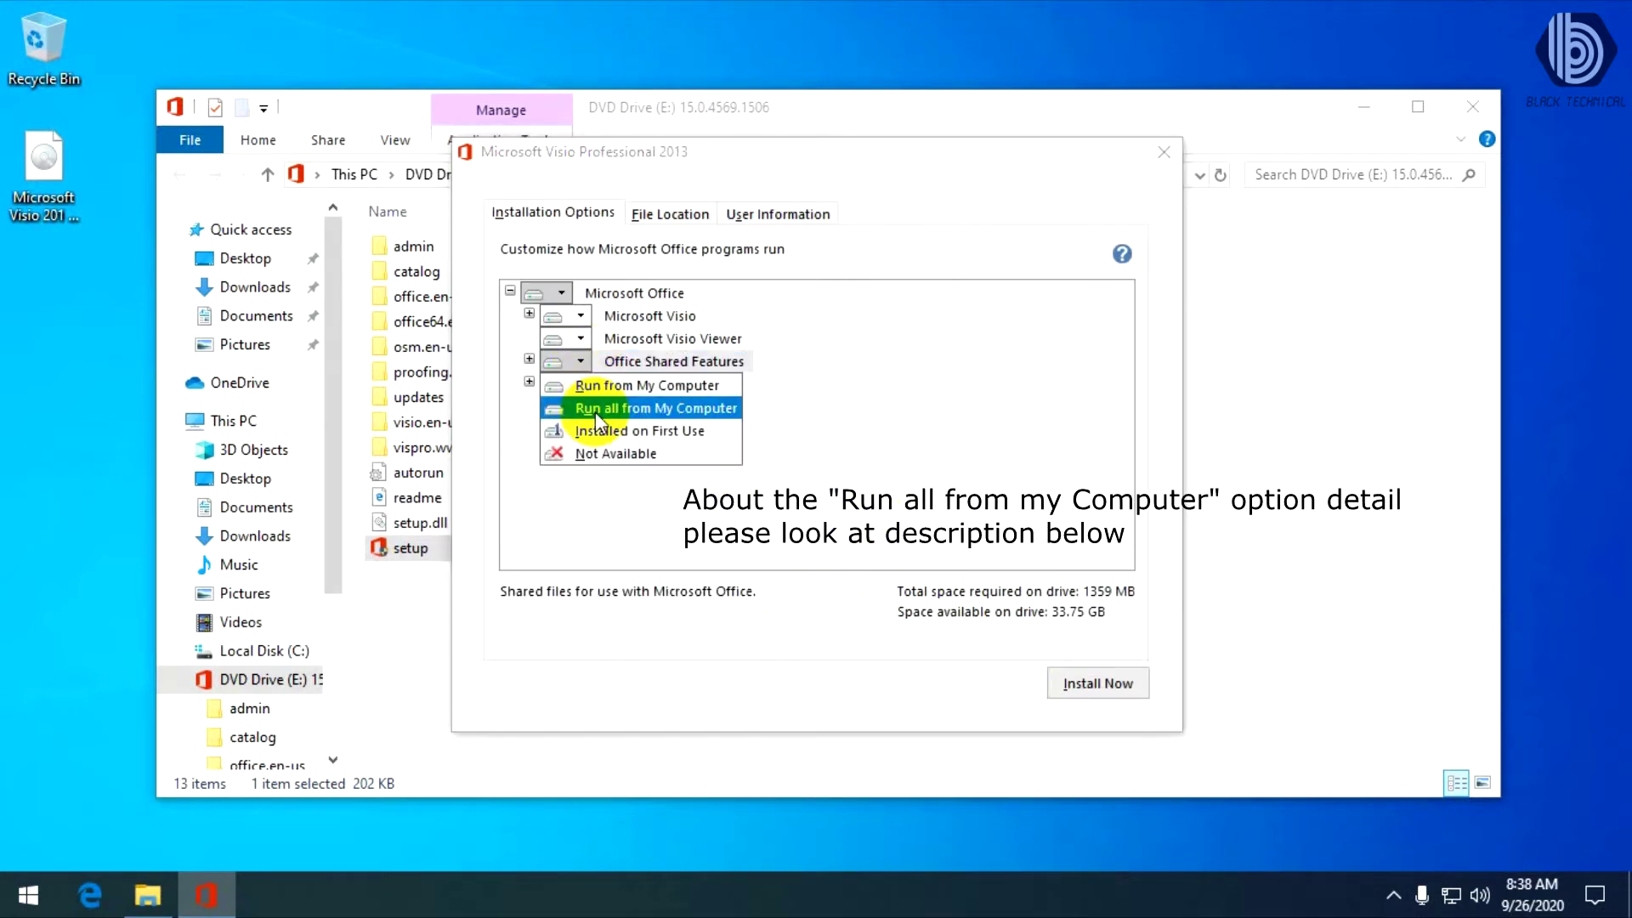
left_click(637, 412)
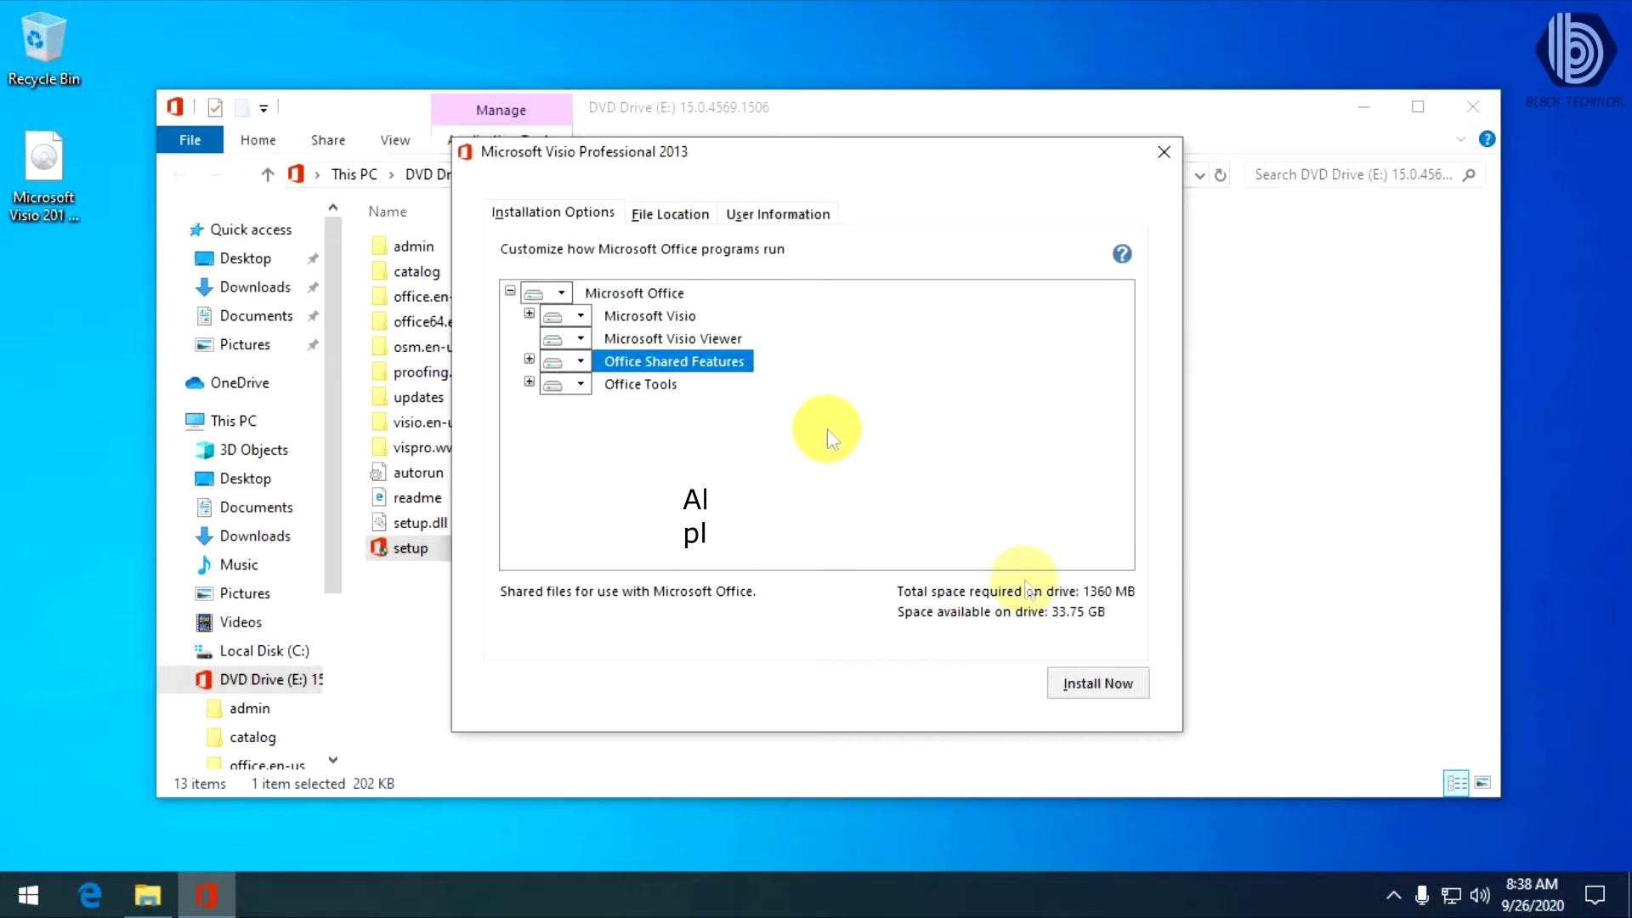
left_click(1096, 694)
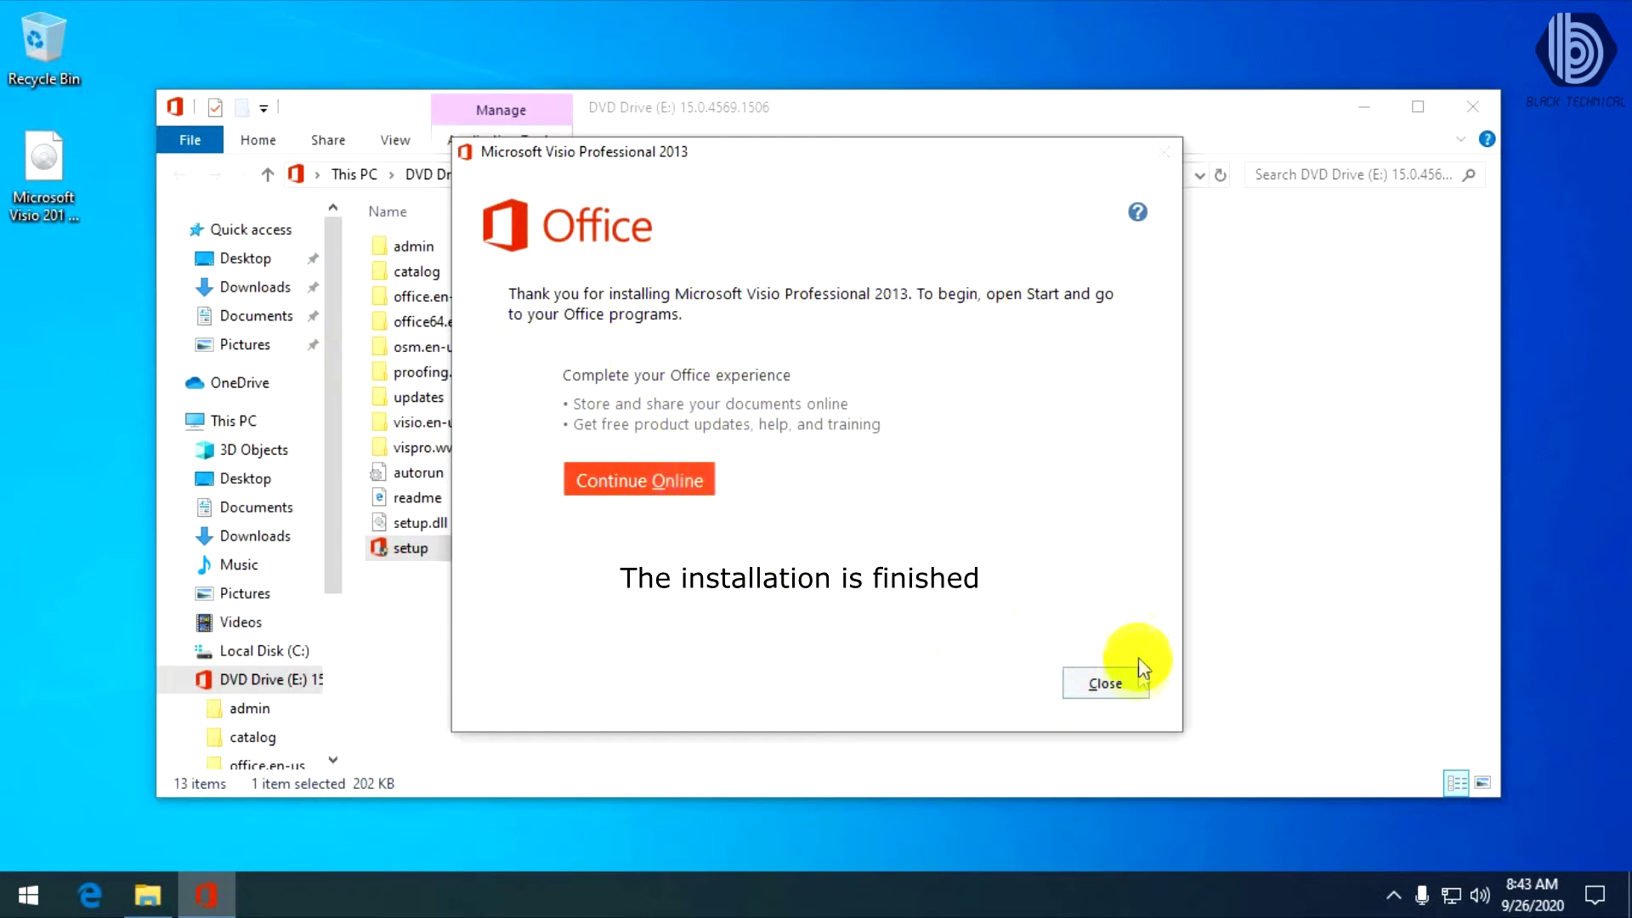
Step: Close the finished installer and launch Visio 2013
left_click(1135, 680)
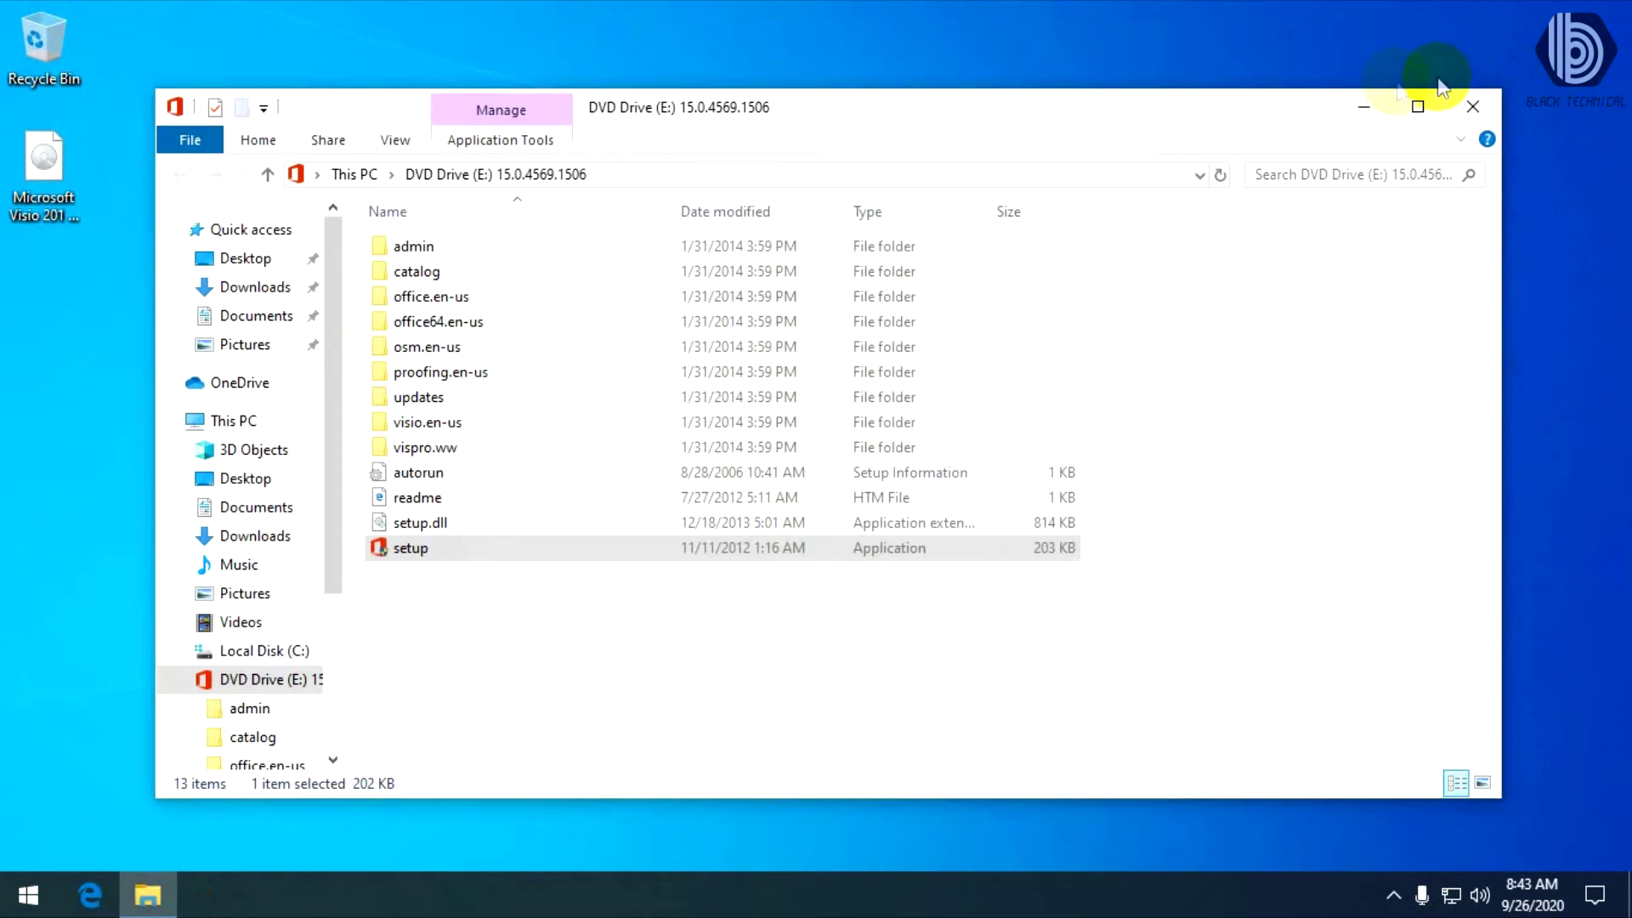
left_click(1366, 108)
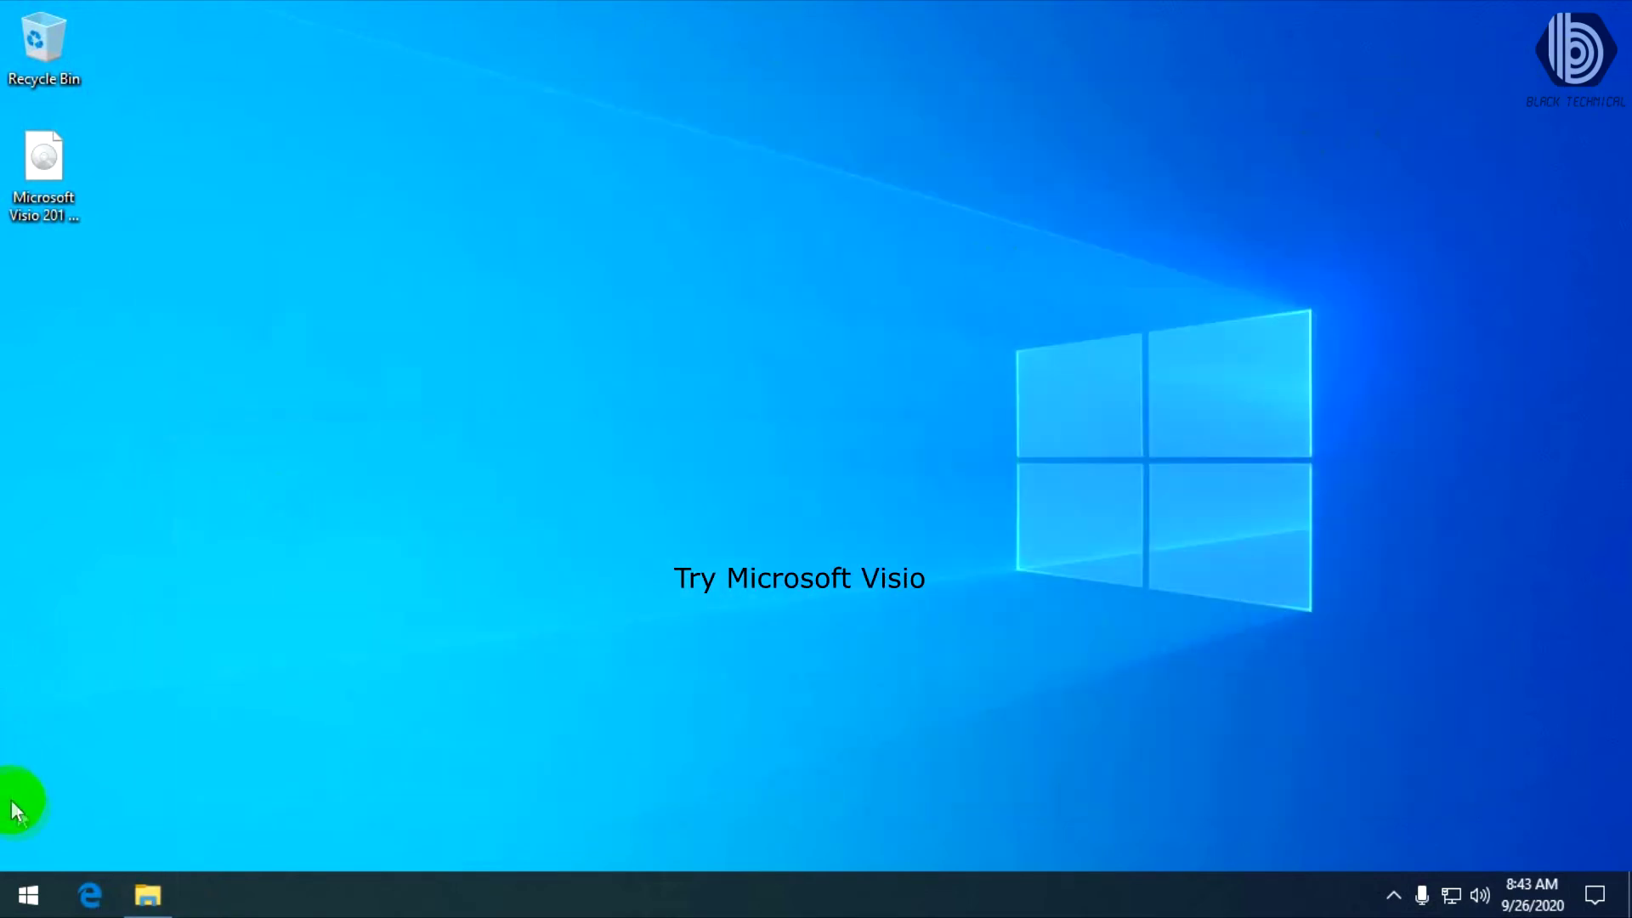
left_click(31, 893)
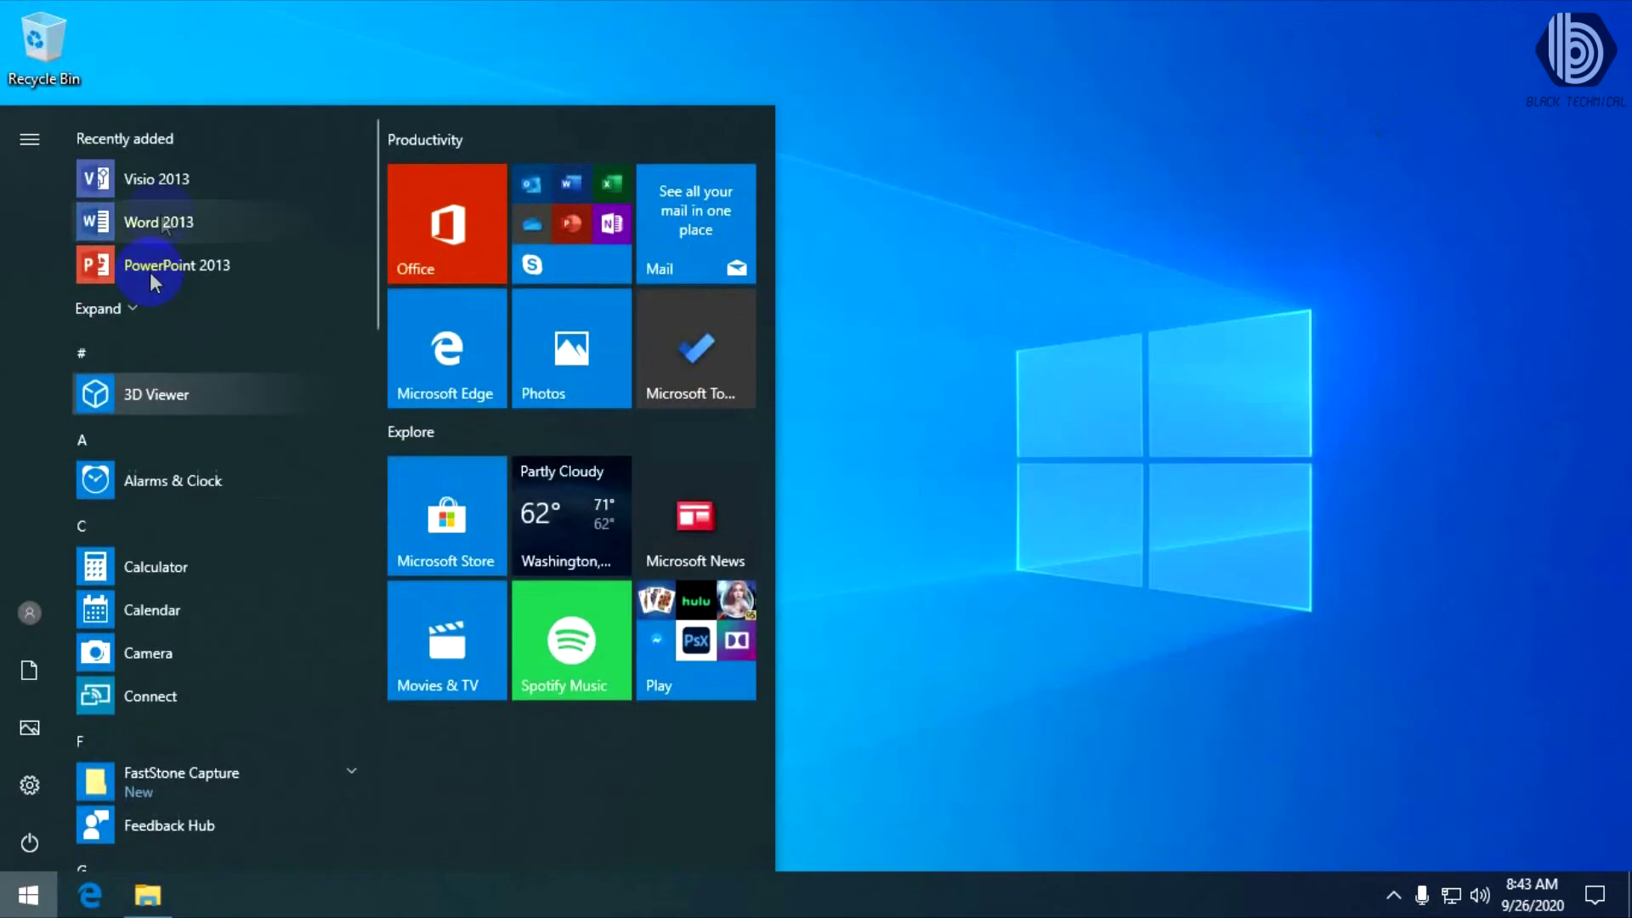
left_click(205, 175)
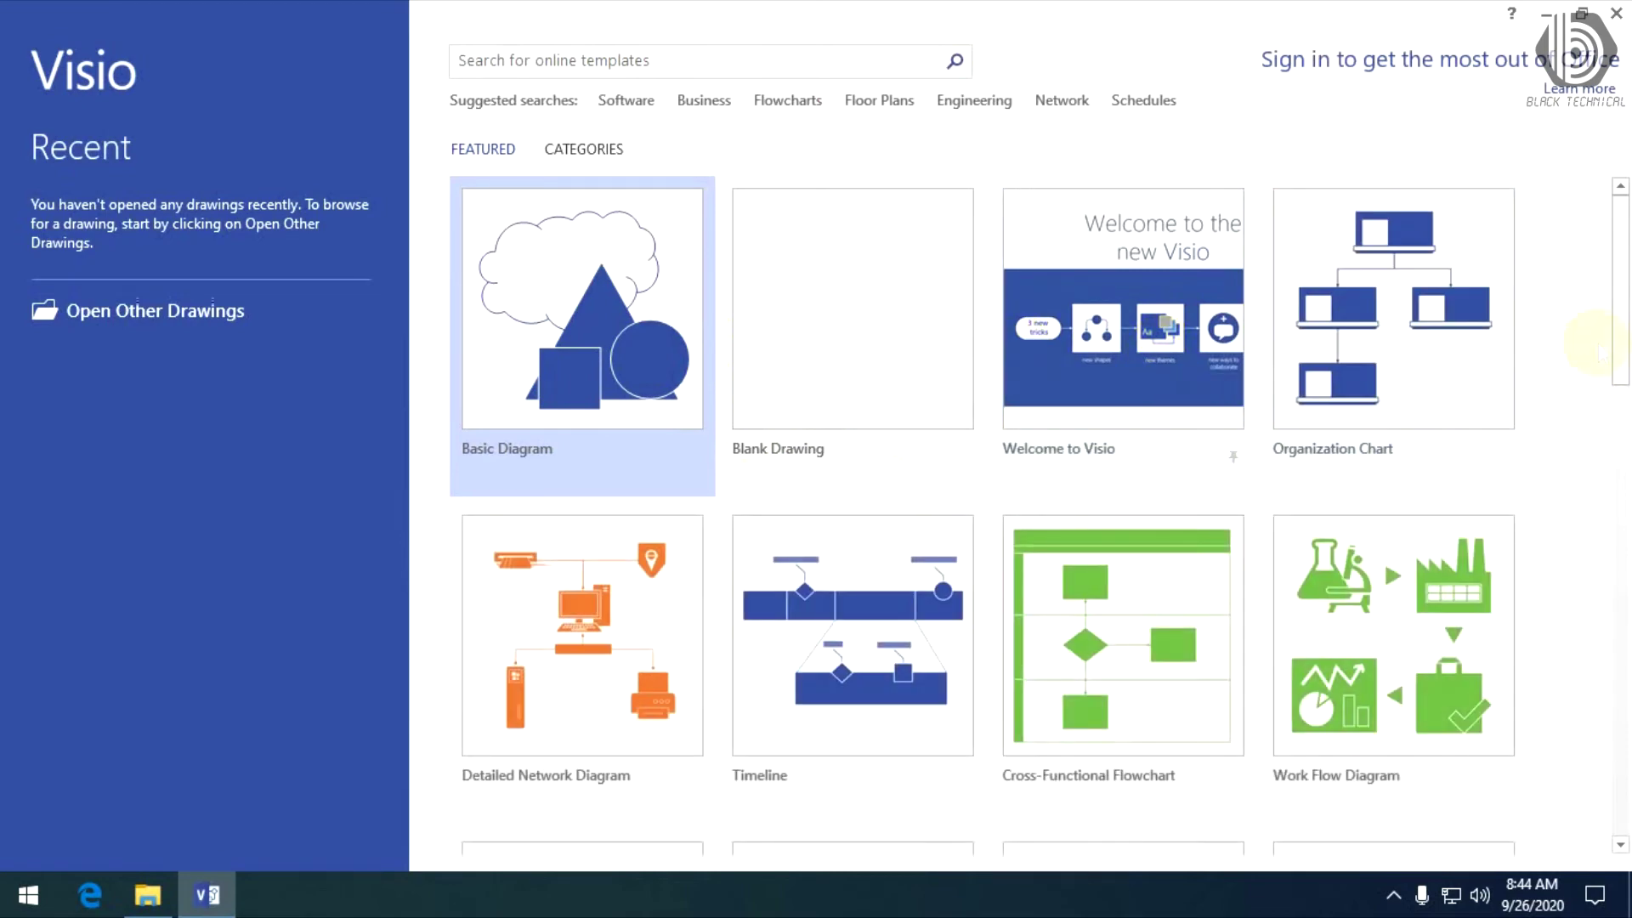
Step: Preview the Welcome to Visio and Organization Chart templates, closing each preview without creating a drawing
left_click(1136, 302)
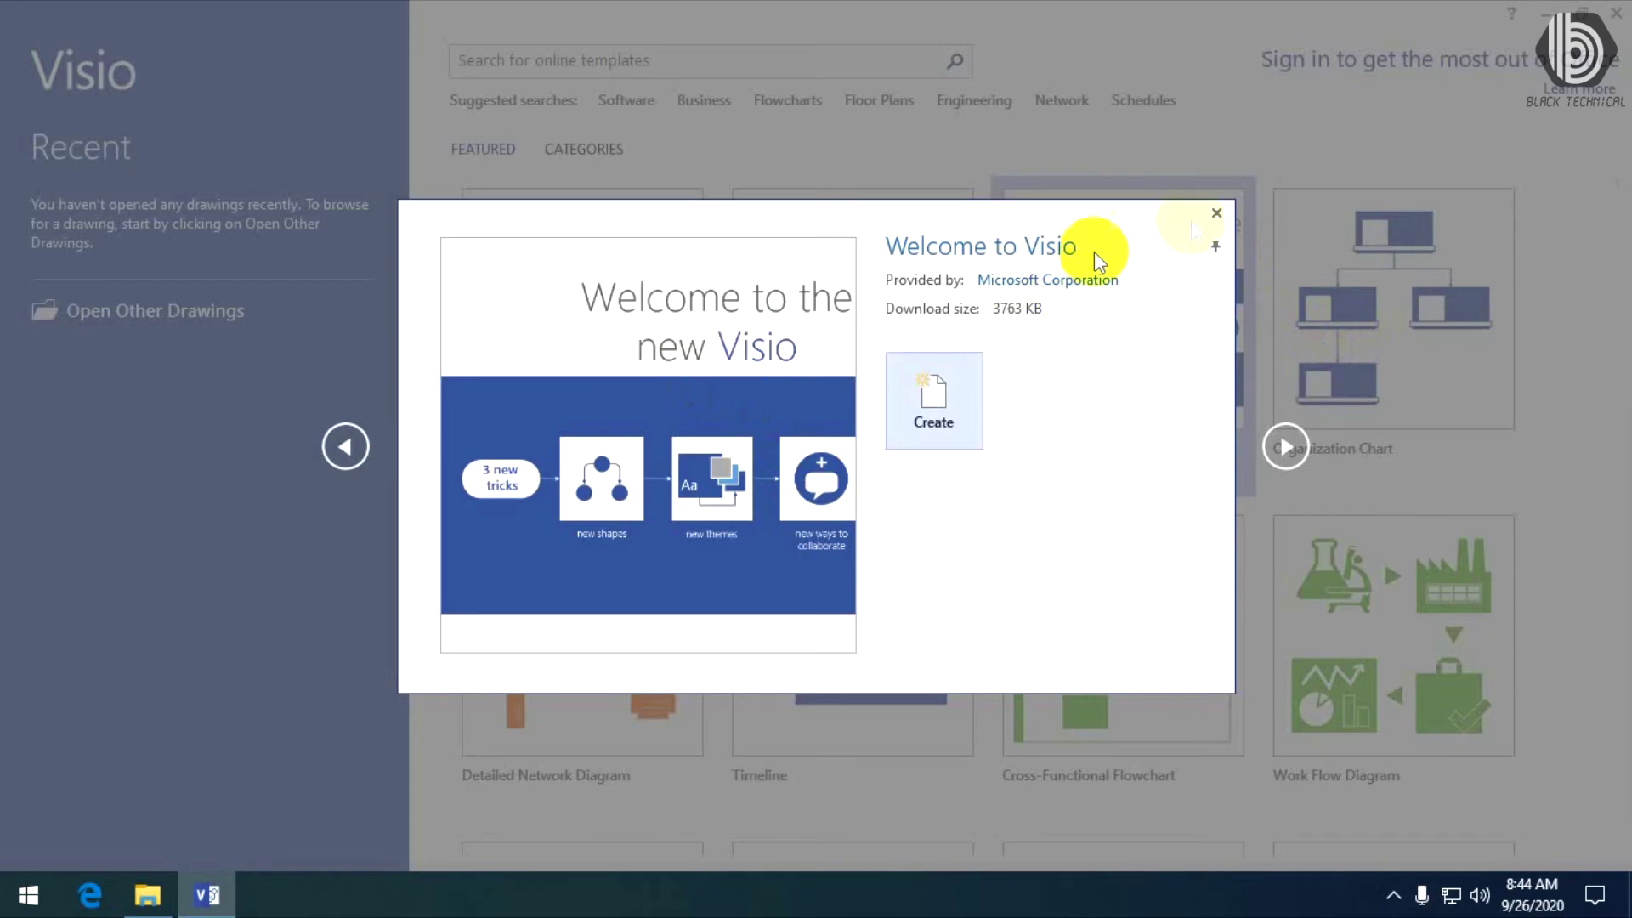
left_click(1216, 213)
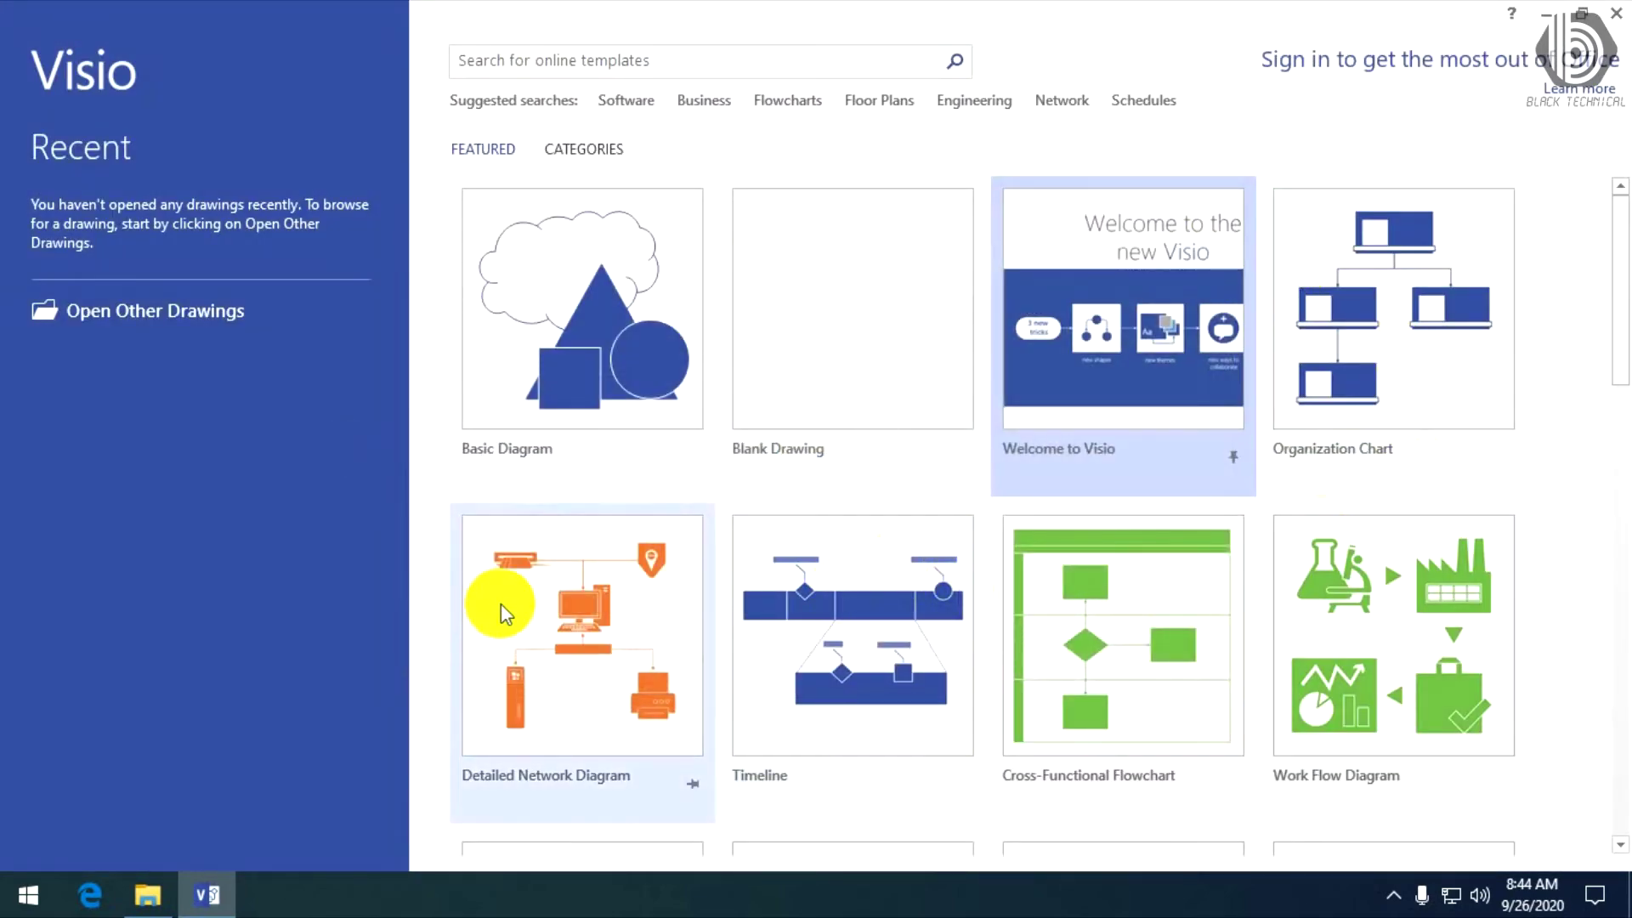
left_click(1319, 323)
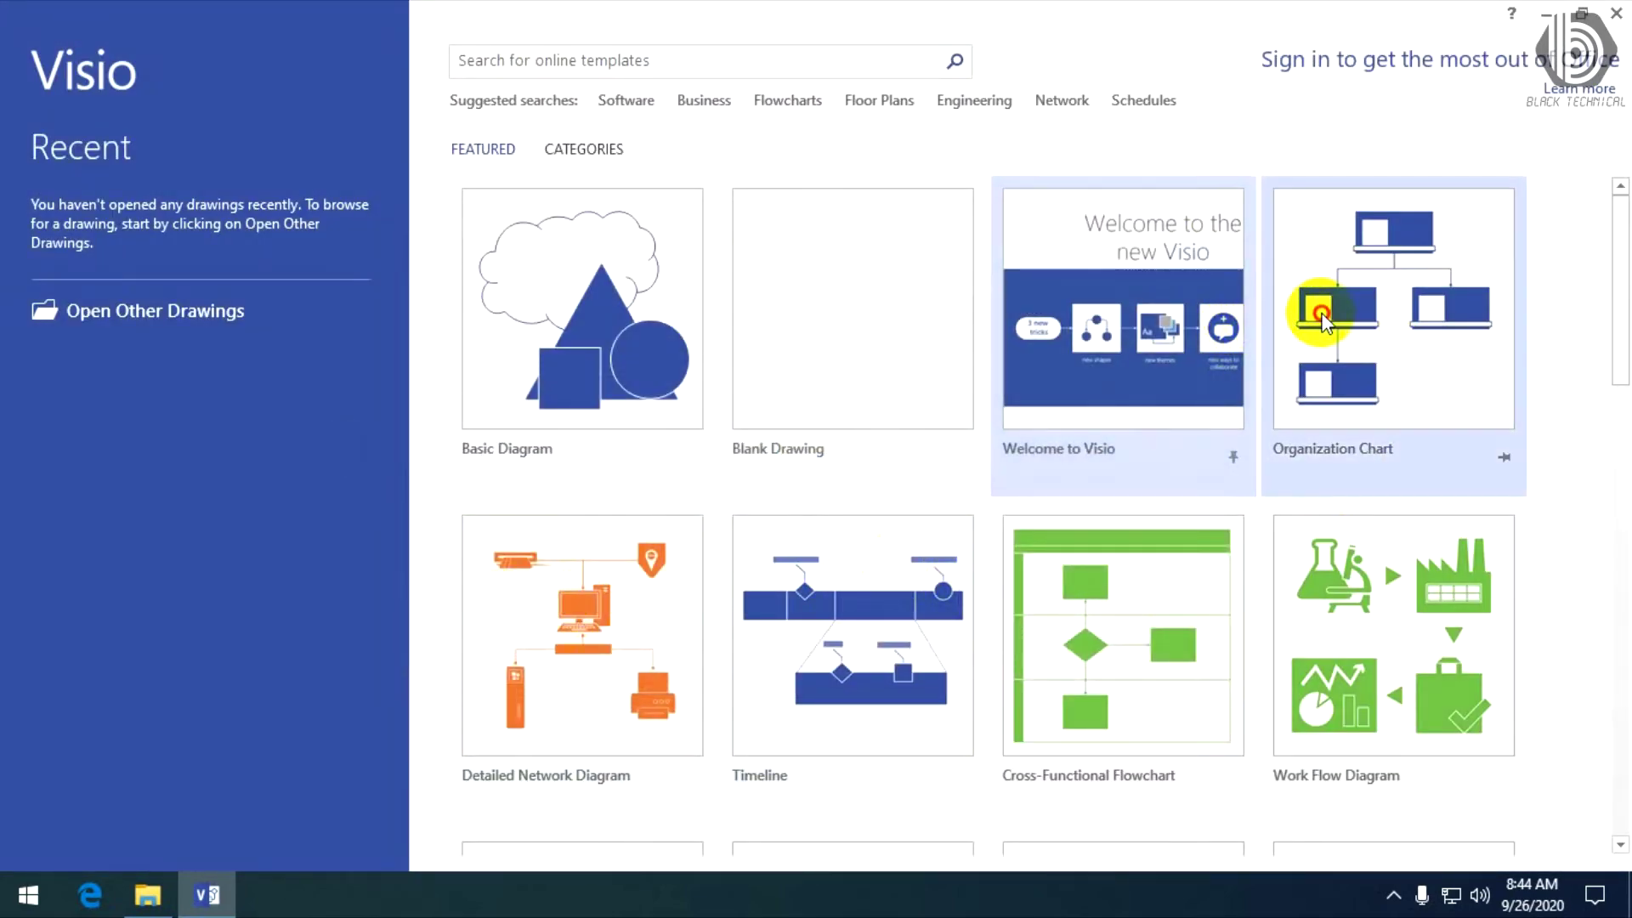
left_click(1226, 215)
Step: Create a new drawing from the featured Directional Map 3D template
scroll(1301, 565, "down", 5)
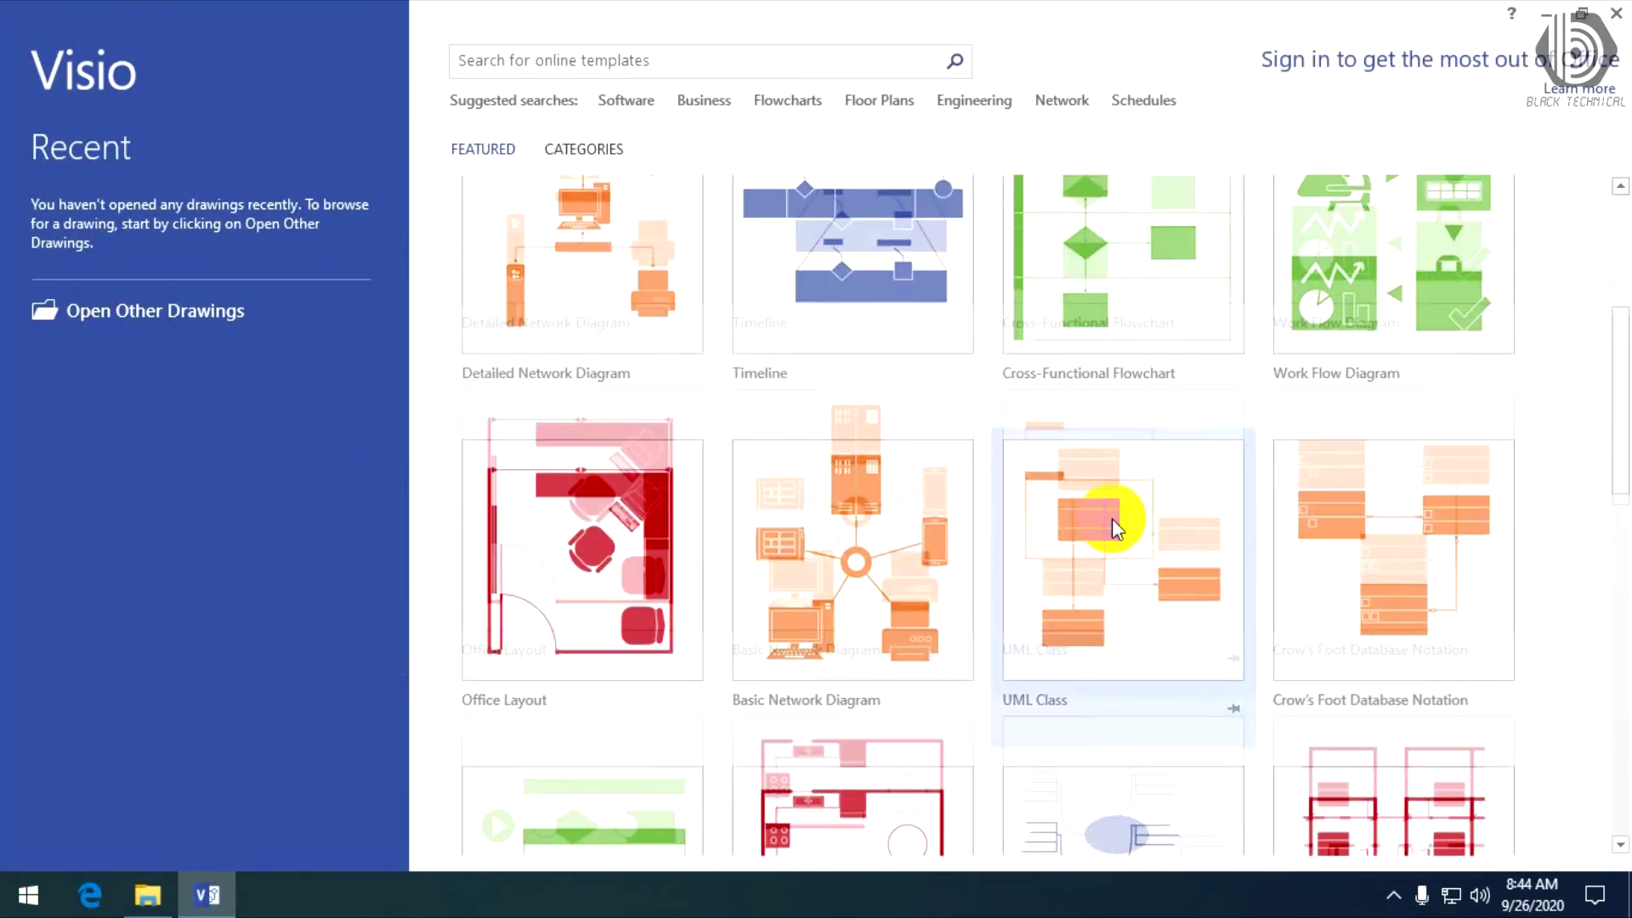
scroll(1063, 605, "down", 3)
scroll(1063, 606, "down", 6)
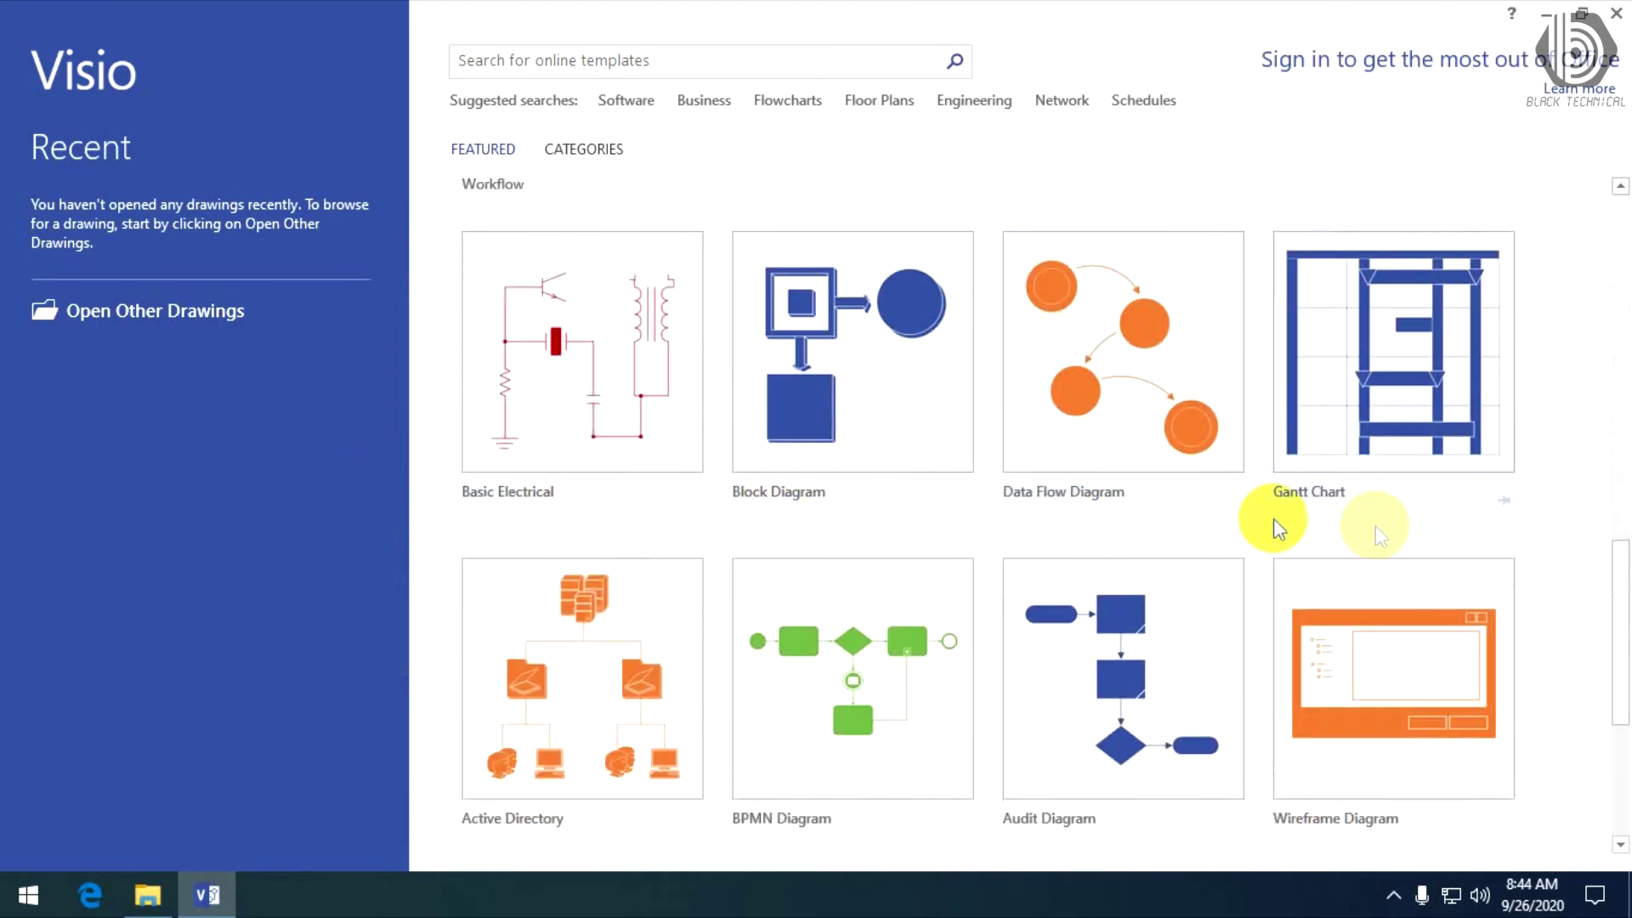
scroll(1374, 535, "down", 5)
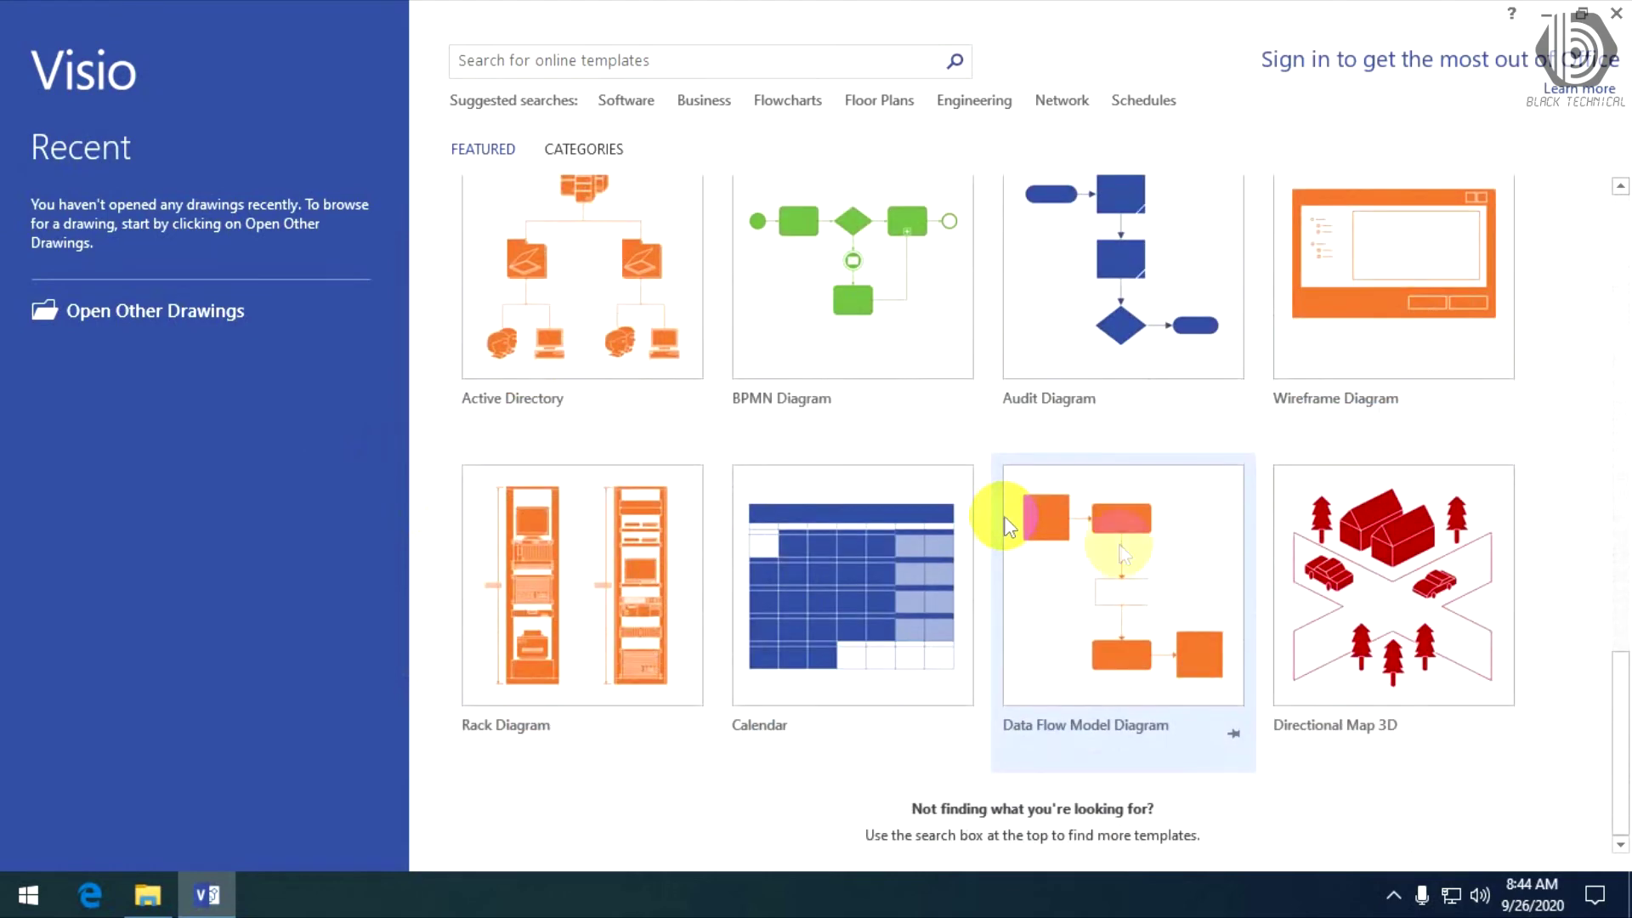
scroll(1129, 590, "up", 15)
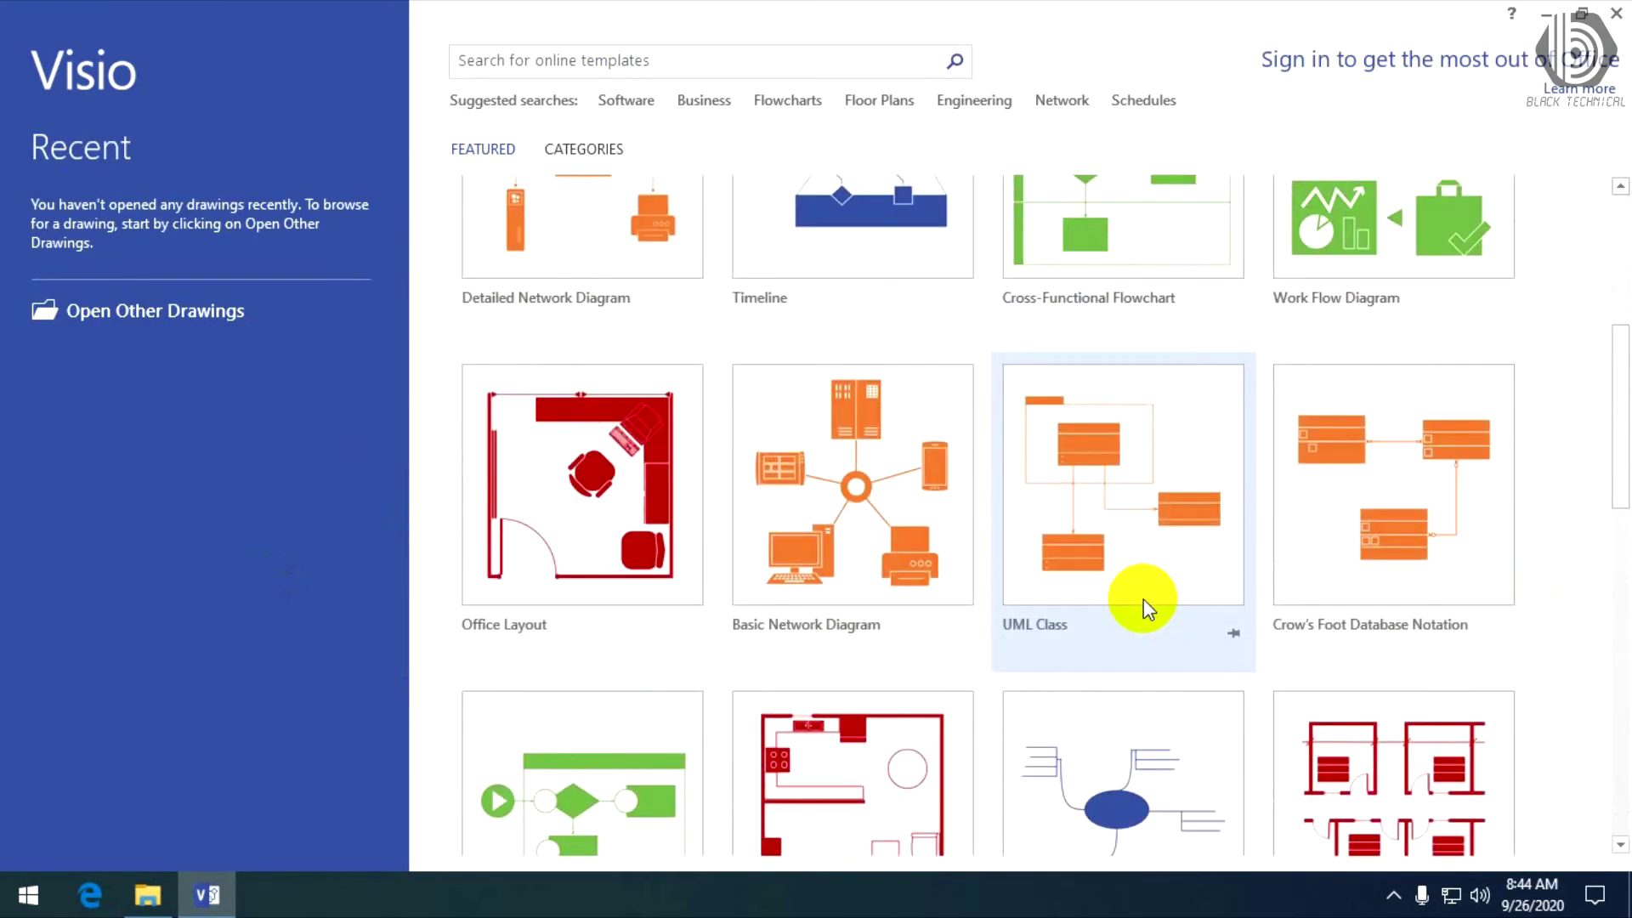
scroll(1145, 598, "down", 10)
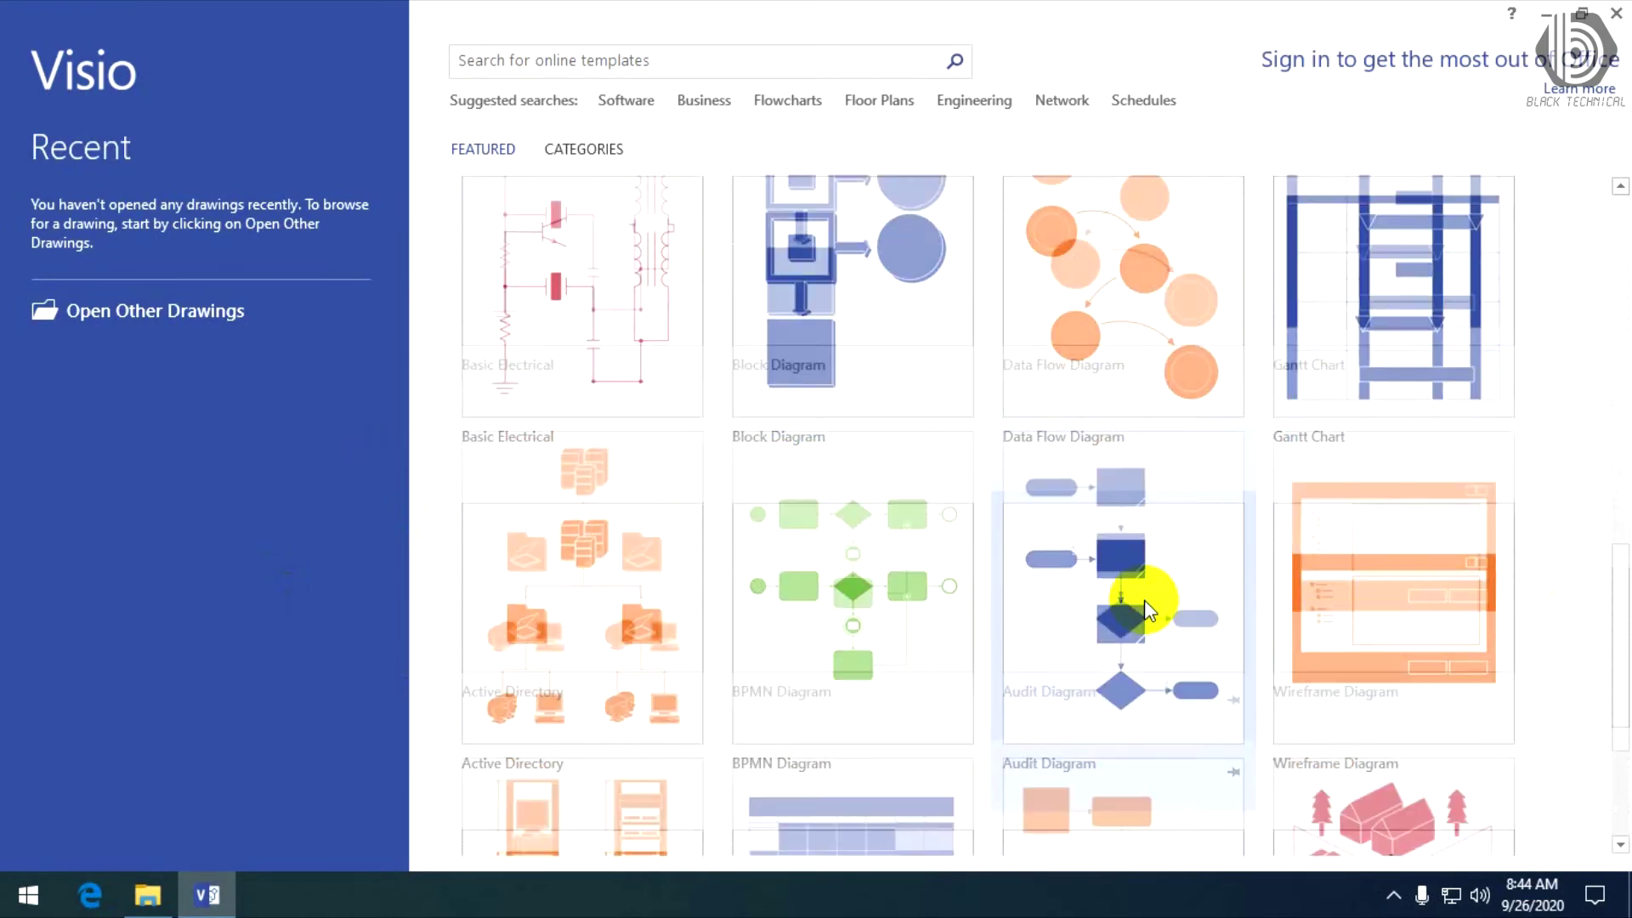
scroll(1144, 605, "down", 4)
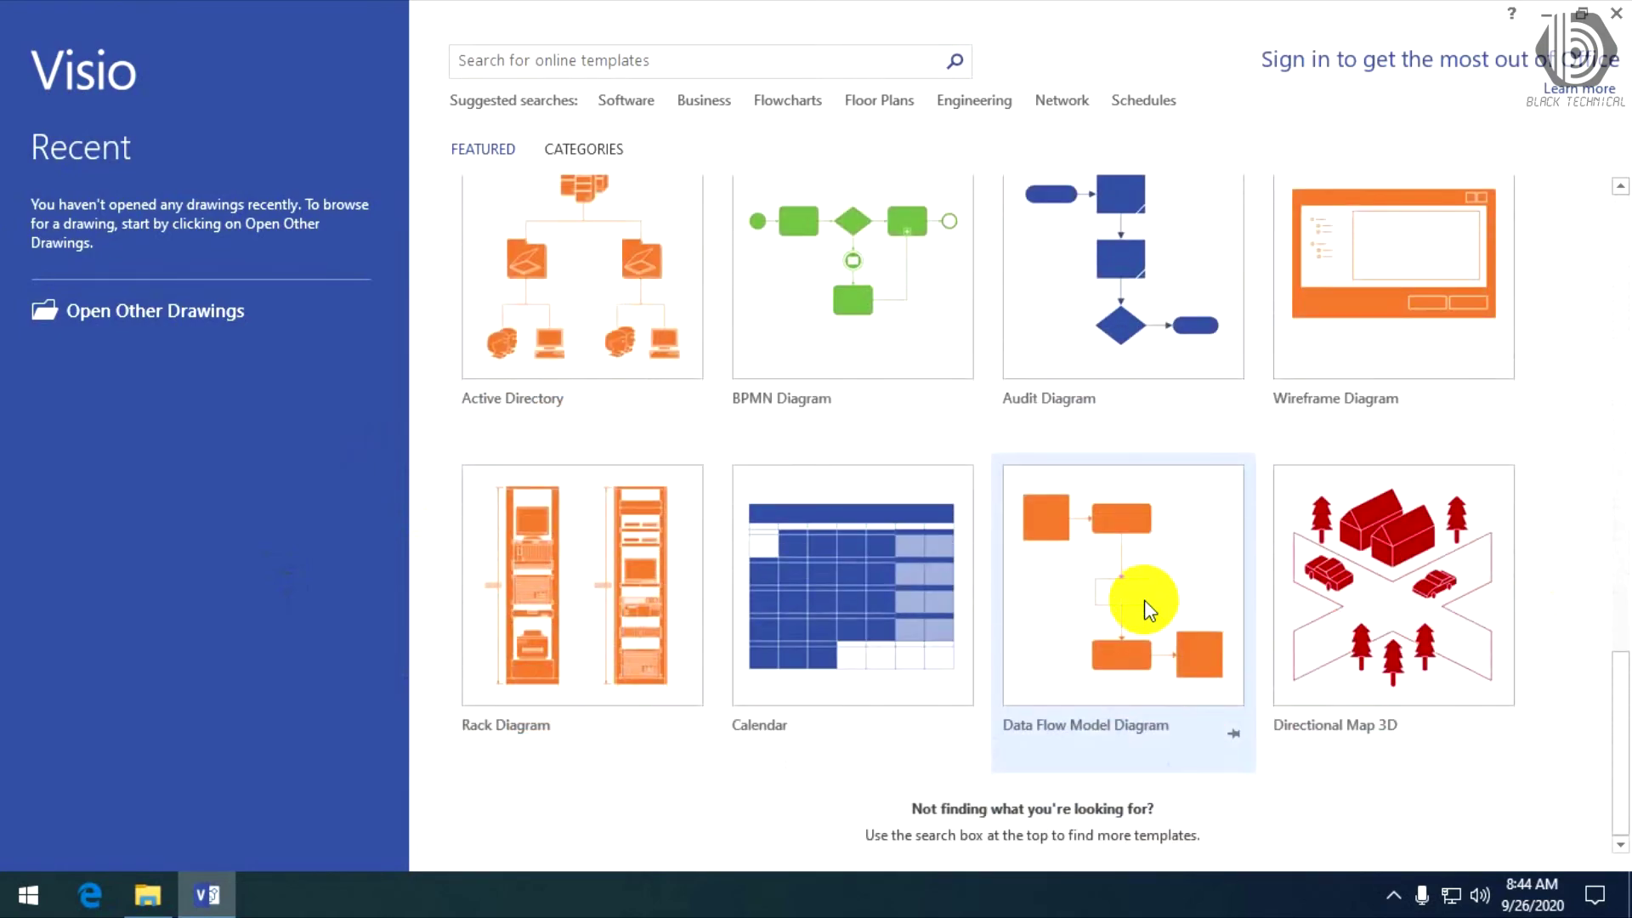
left_click(1338, 595)
left_click(963, 553)
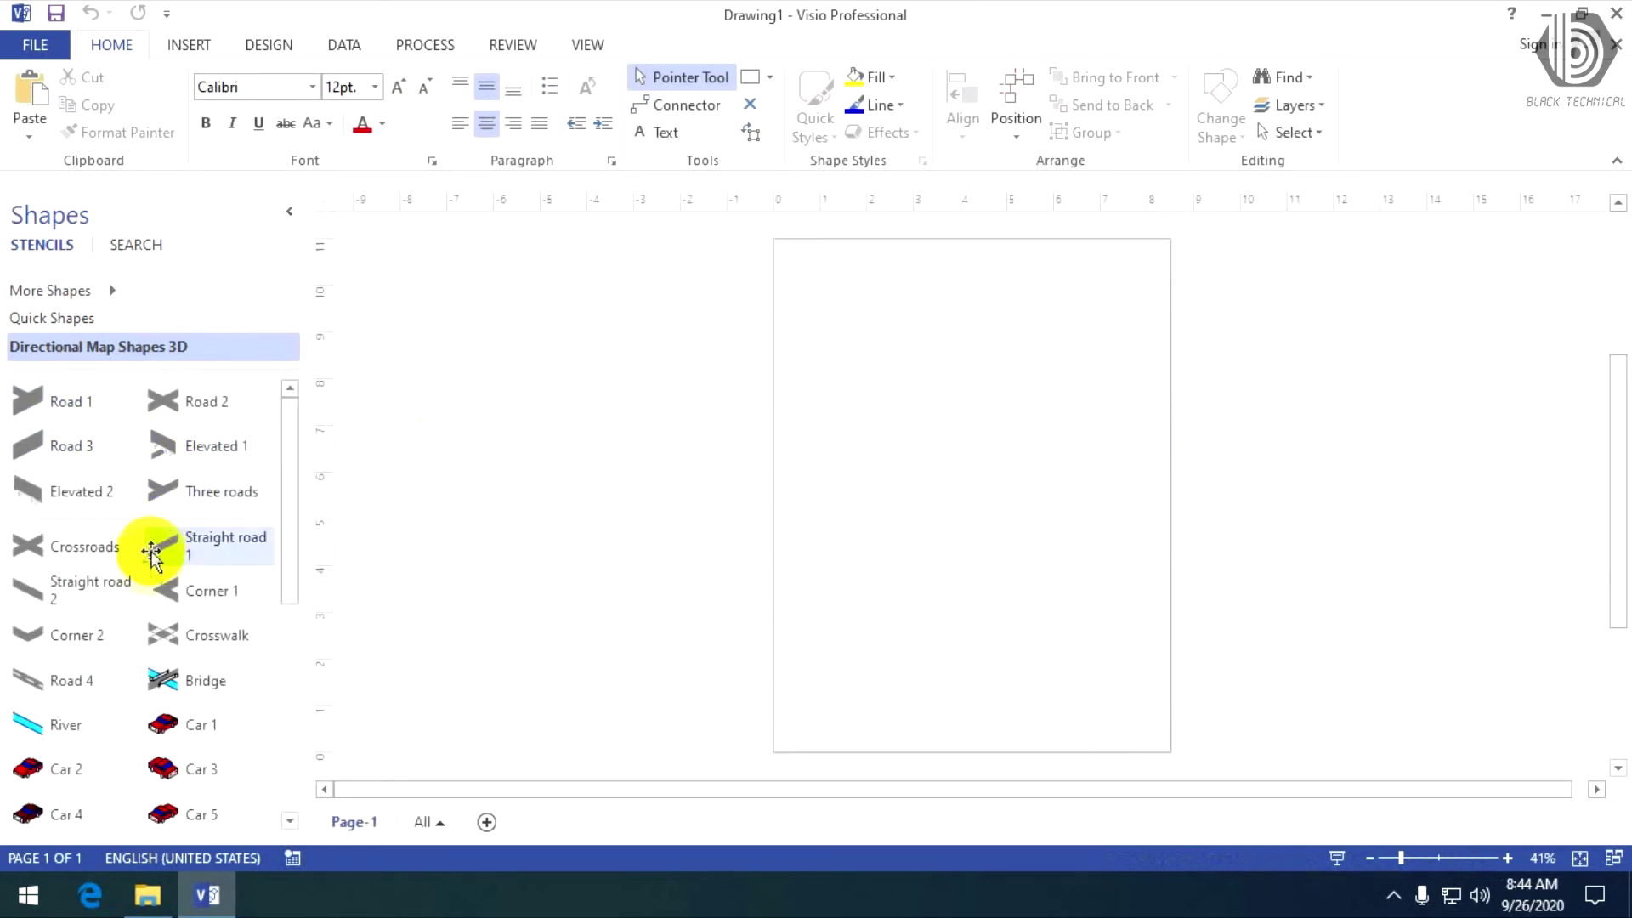
Step: Place a Car 1 shape on the upper half of the blank page, slightly left of centre
left_click_drag(164, 725, 921, 431)
scroll(911, 506, "up", 3)
scroll(1057, 590, "down", 2)
left_click(1439, 858)
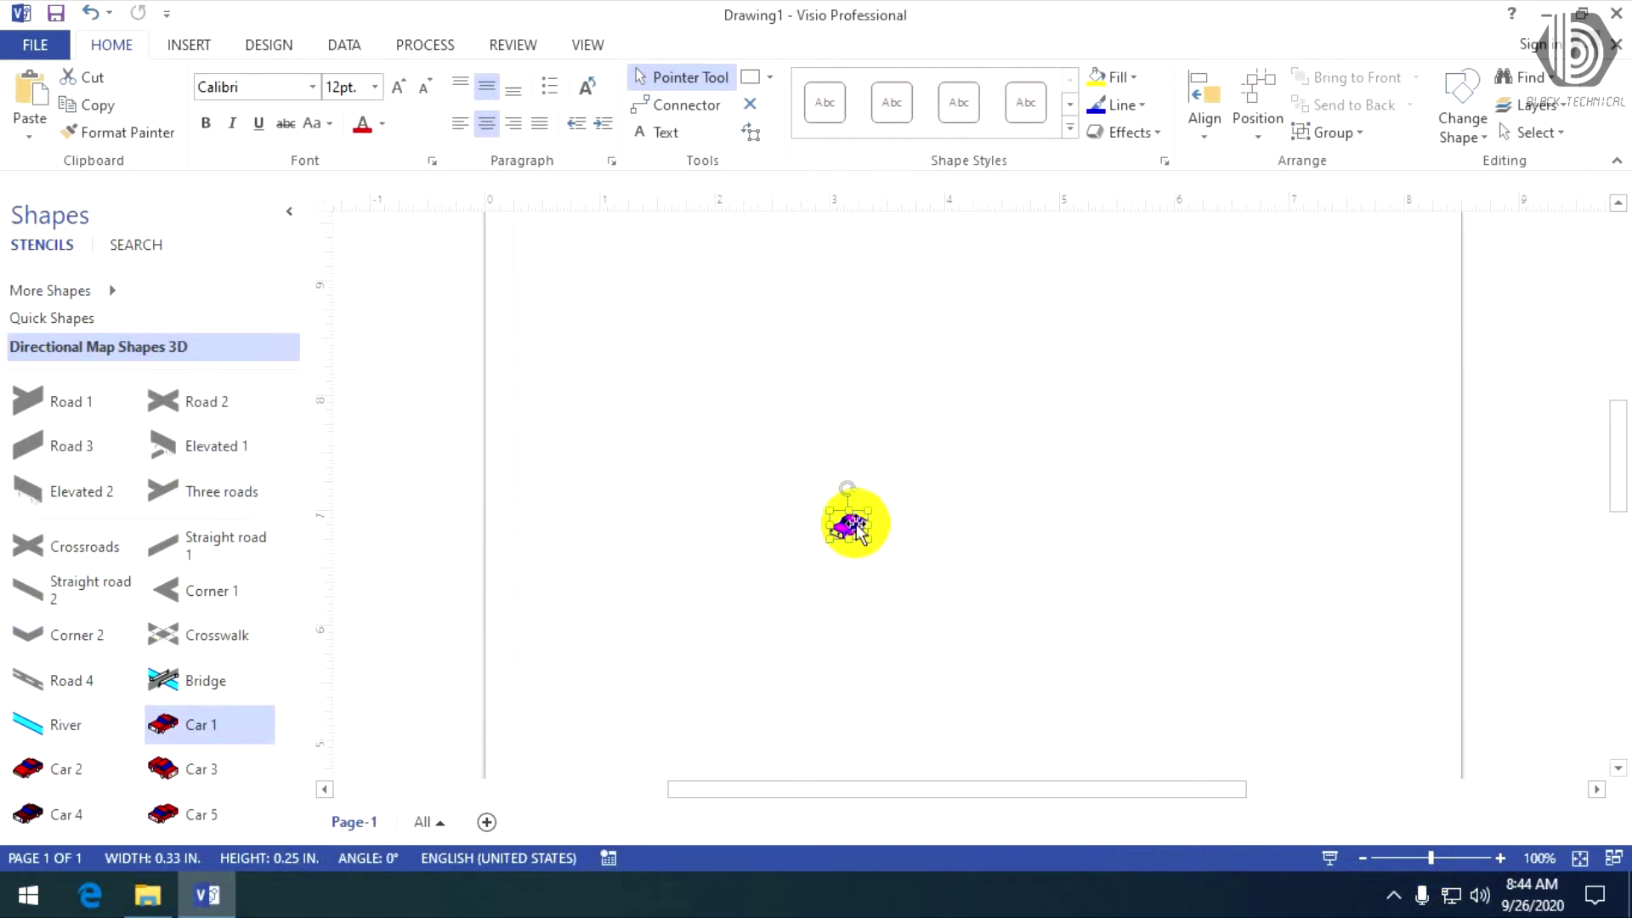
Step: Place a Road 3 shape over the car, an Elevated 1 shape to its right, and a Three roads shape below it
left_click_drag(51, 445, 837, 527)
left_click(1003, 484)
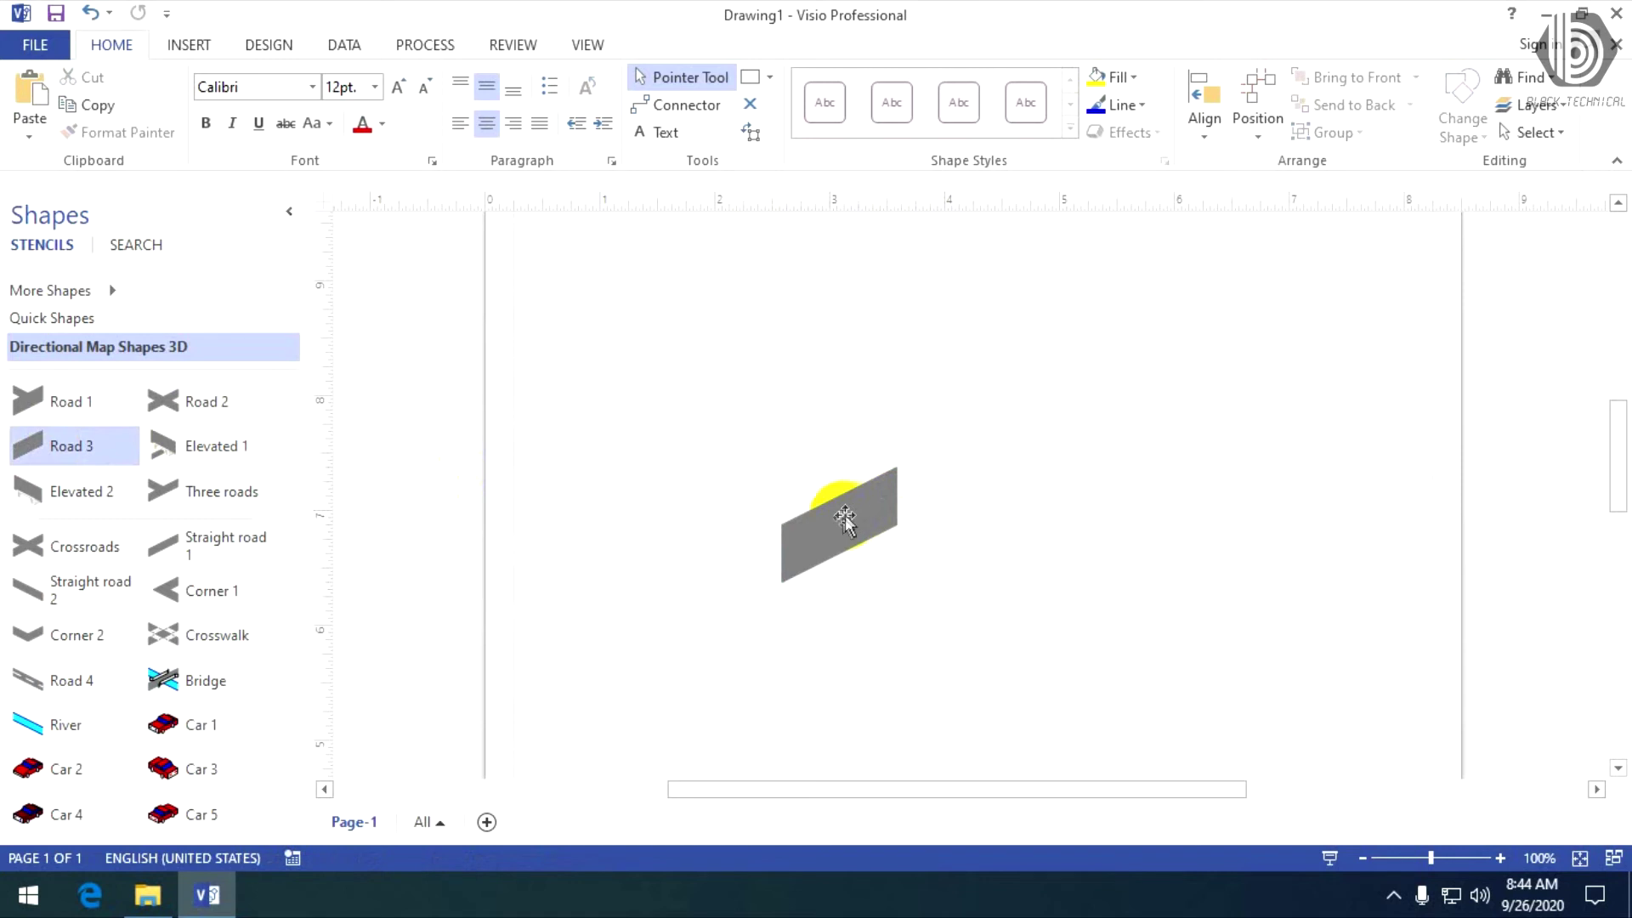
left_click_drag(164, 446, 955, 547)
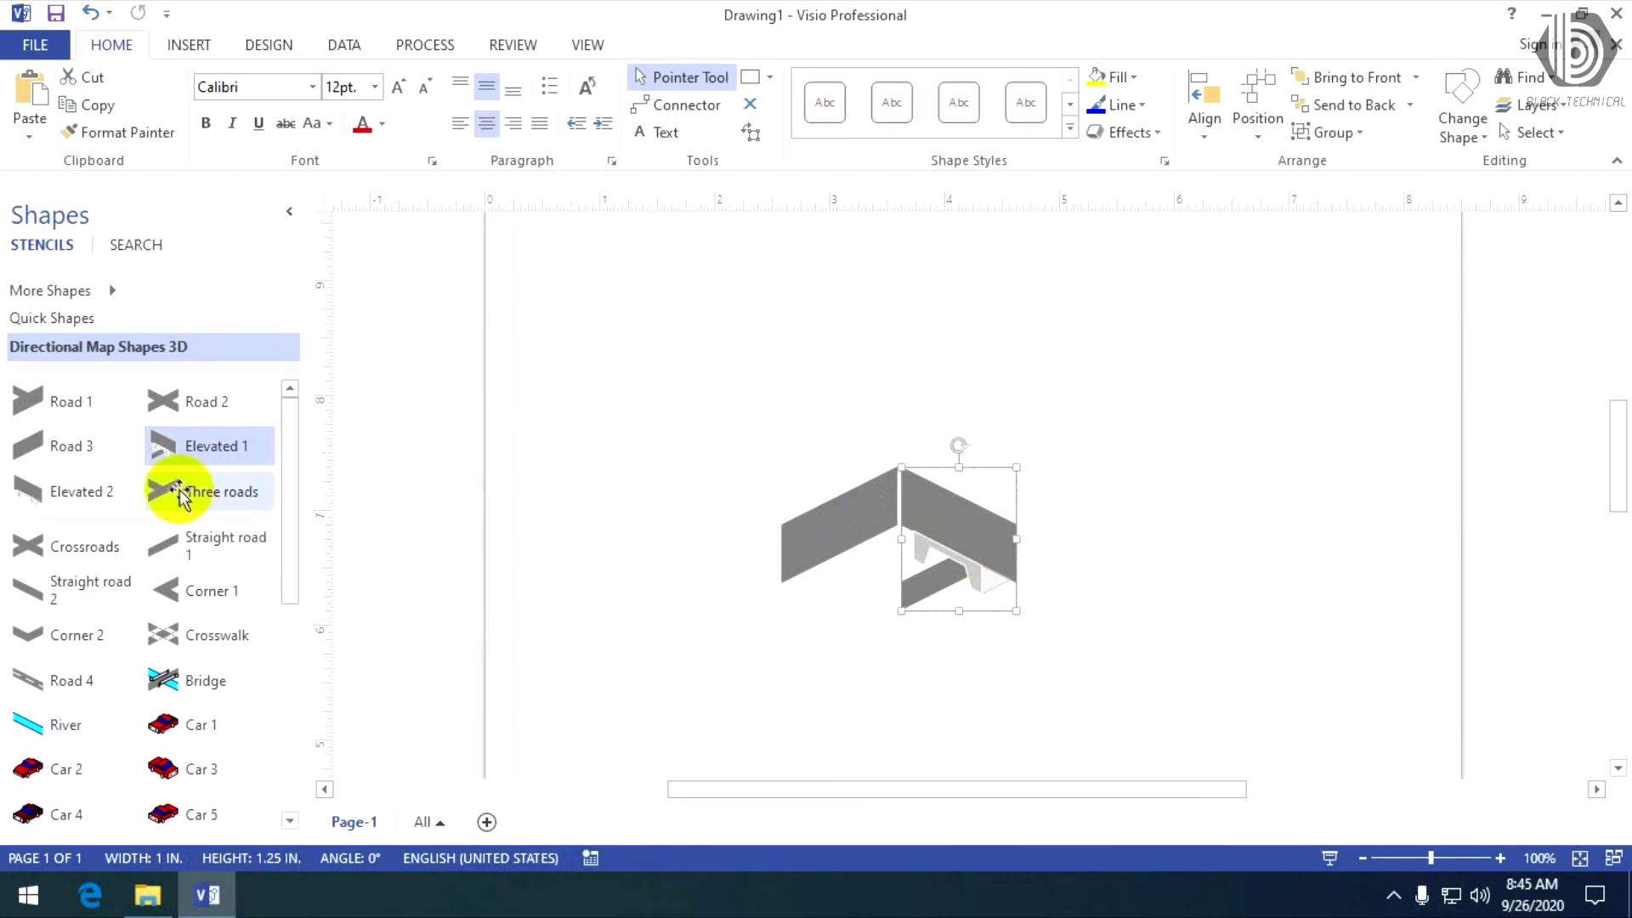
left_click_drag(182, 493, 844, 627)
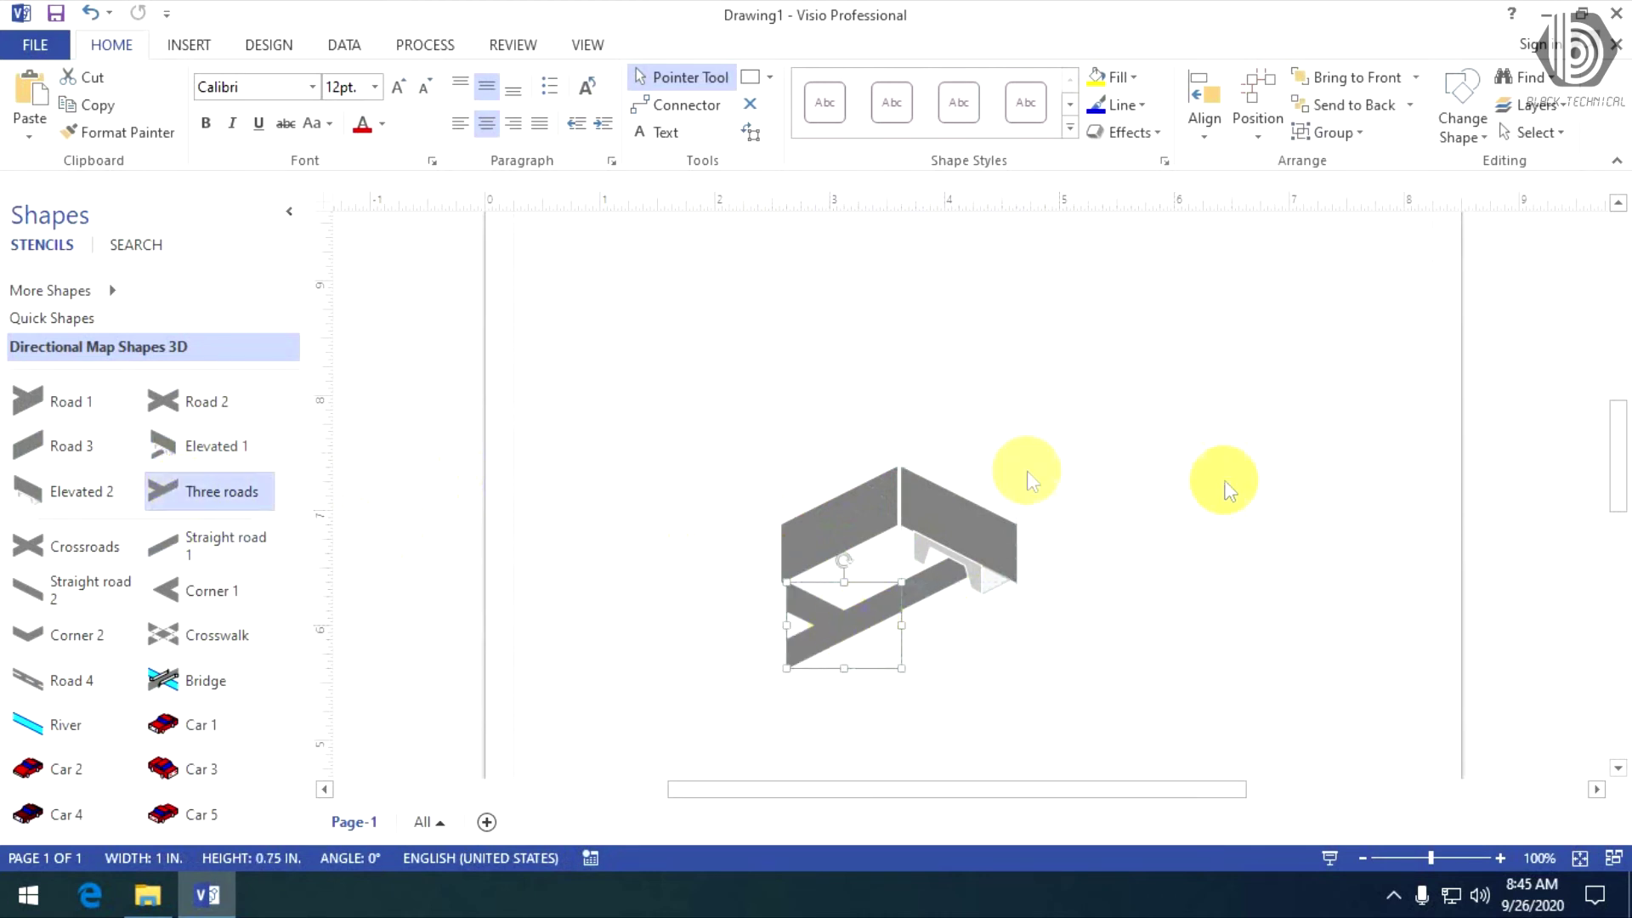
Step: Place Car 1 and Car 2 on the Road 3 shape and Car 3 on the Elevated 1 road
left_click_drag(166, 722, 837, 531)
left_click_drag(30, 769, 792, 557)
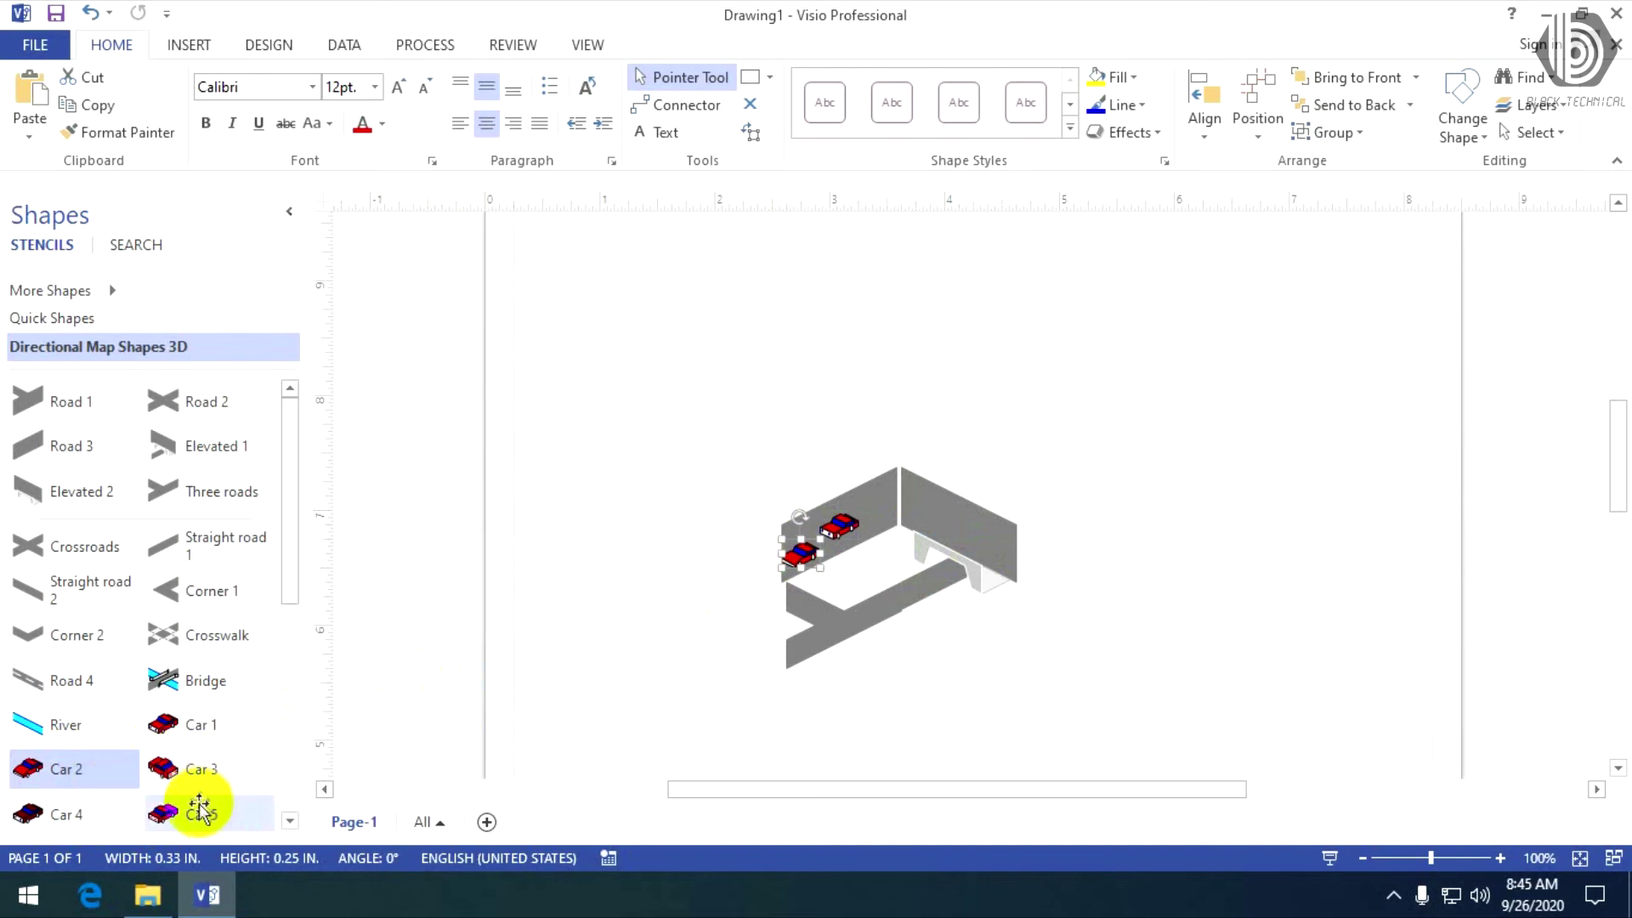
left_click_drag(182, 767, 961, 519)
left_click(1259, 597)
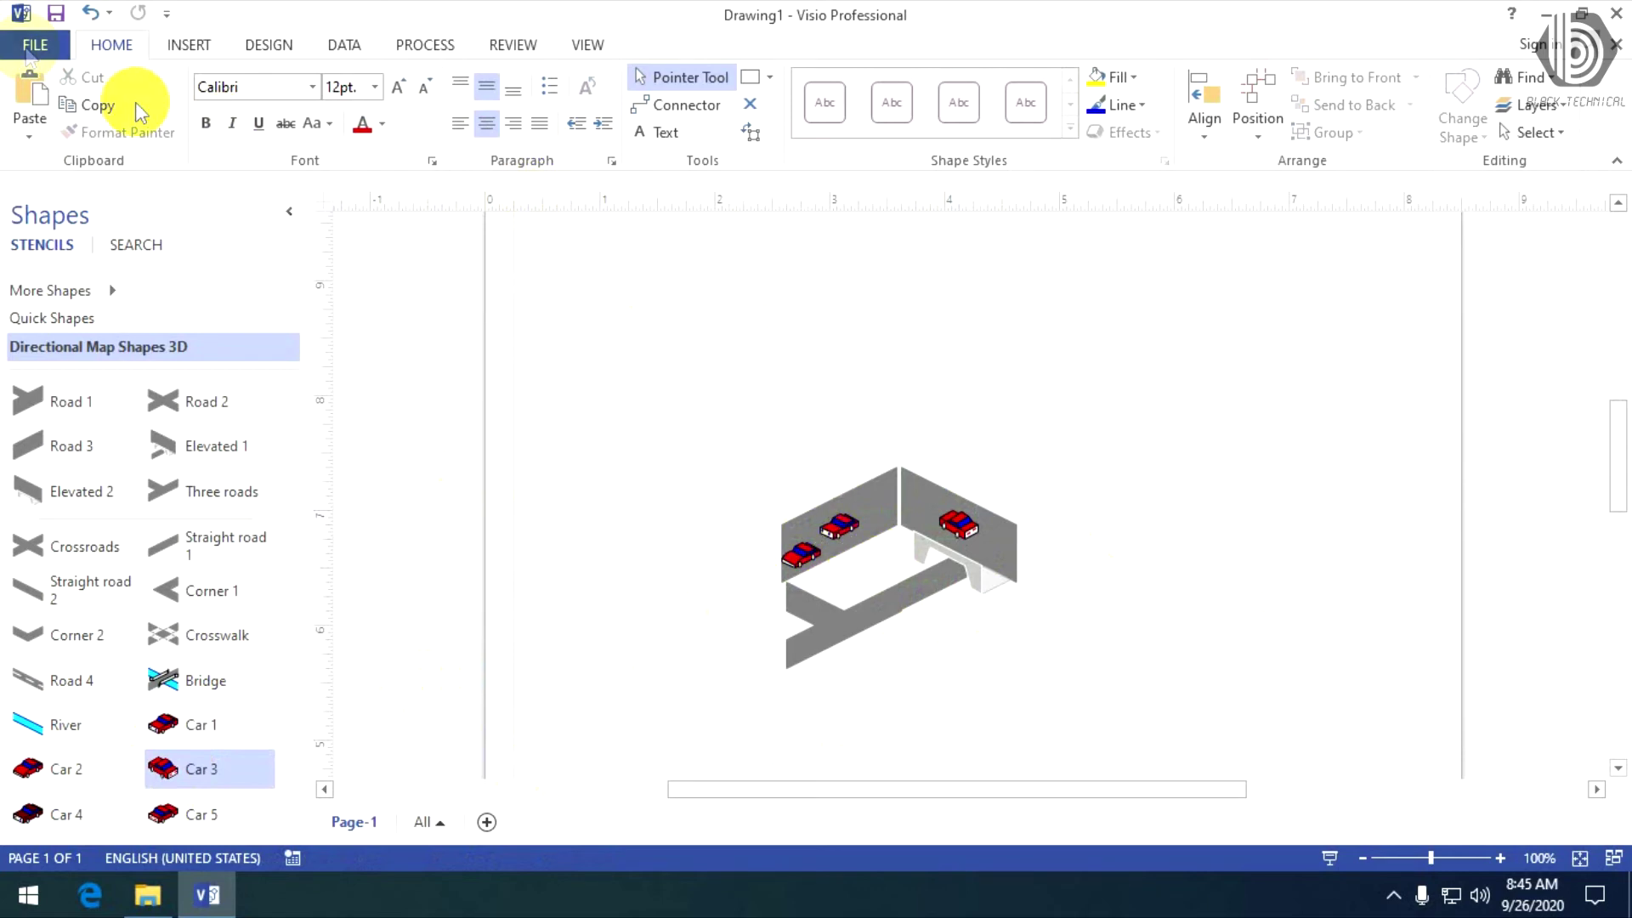
Step: Create a new drawing from the featured Basic Network Diagram template using metric units
left_click(35, 44)
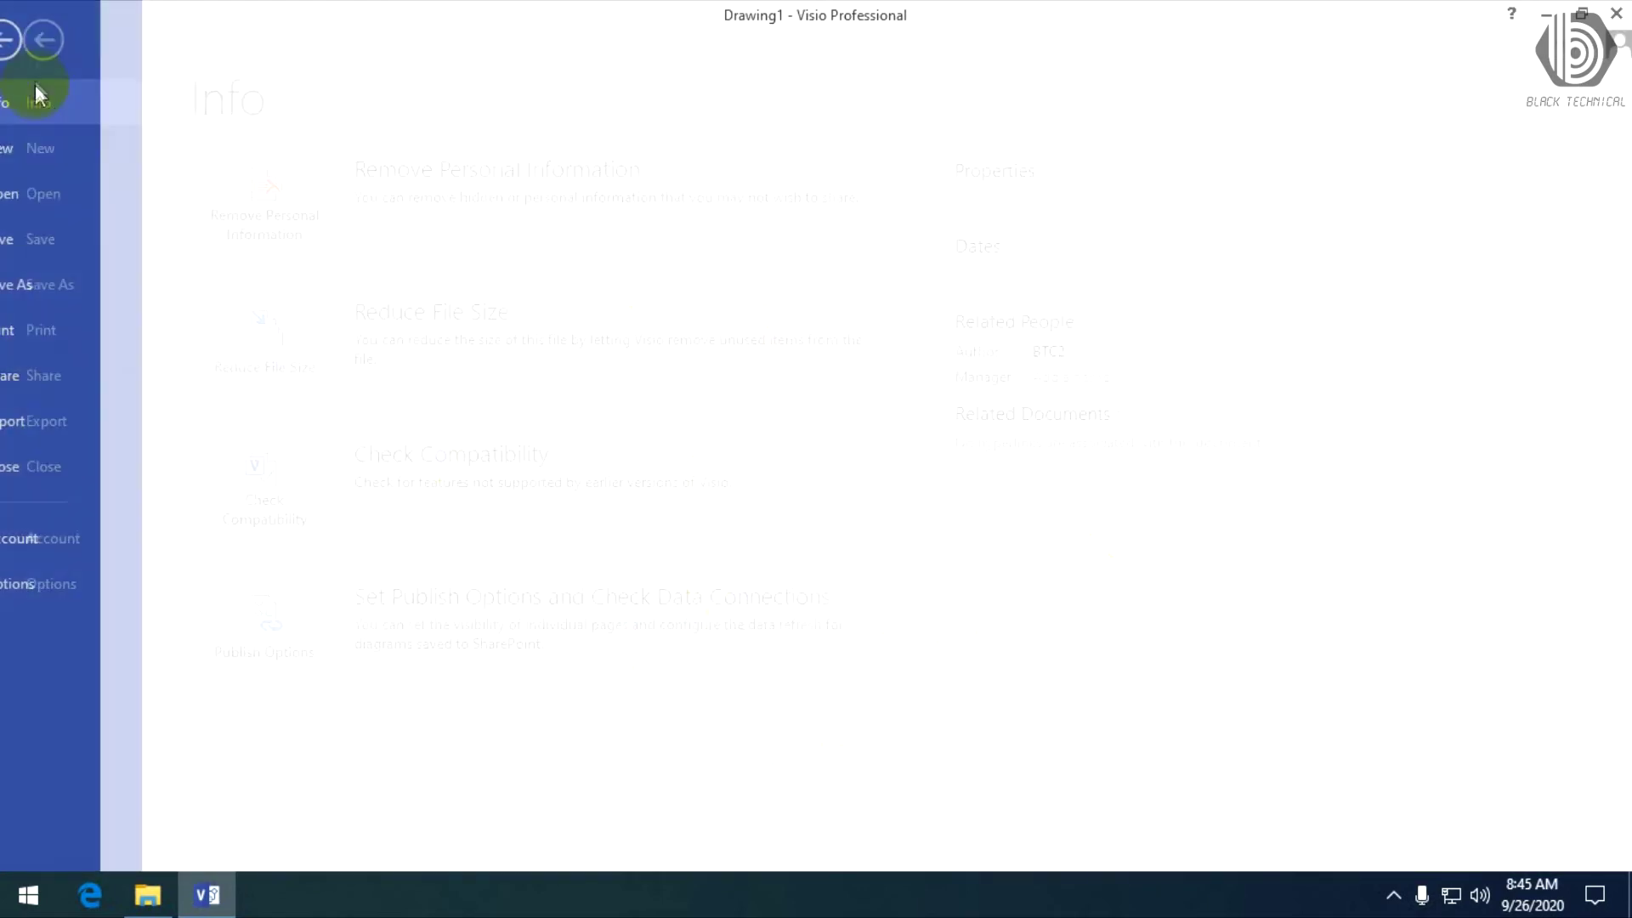
left_click(56, 141)
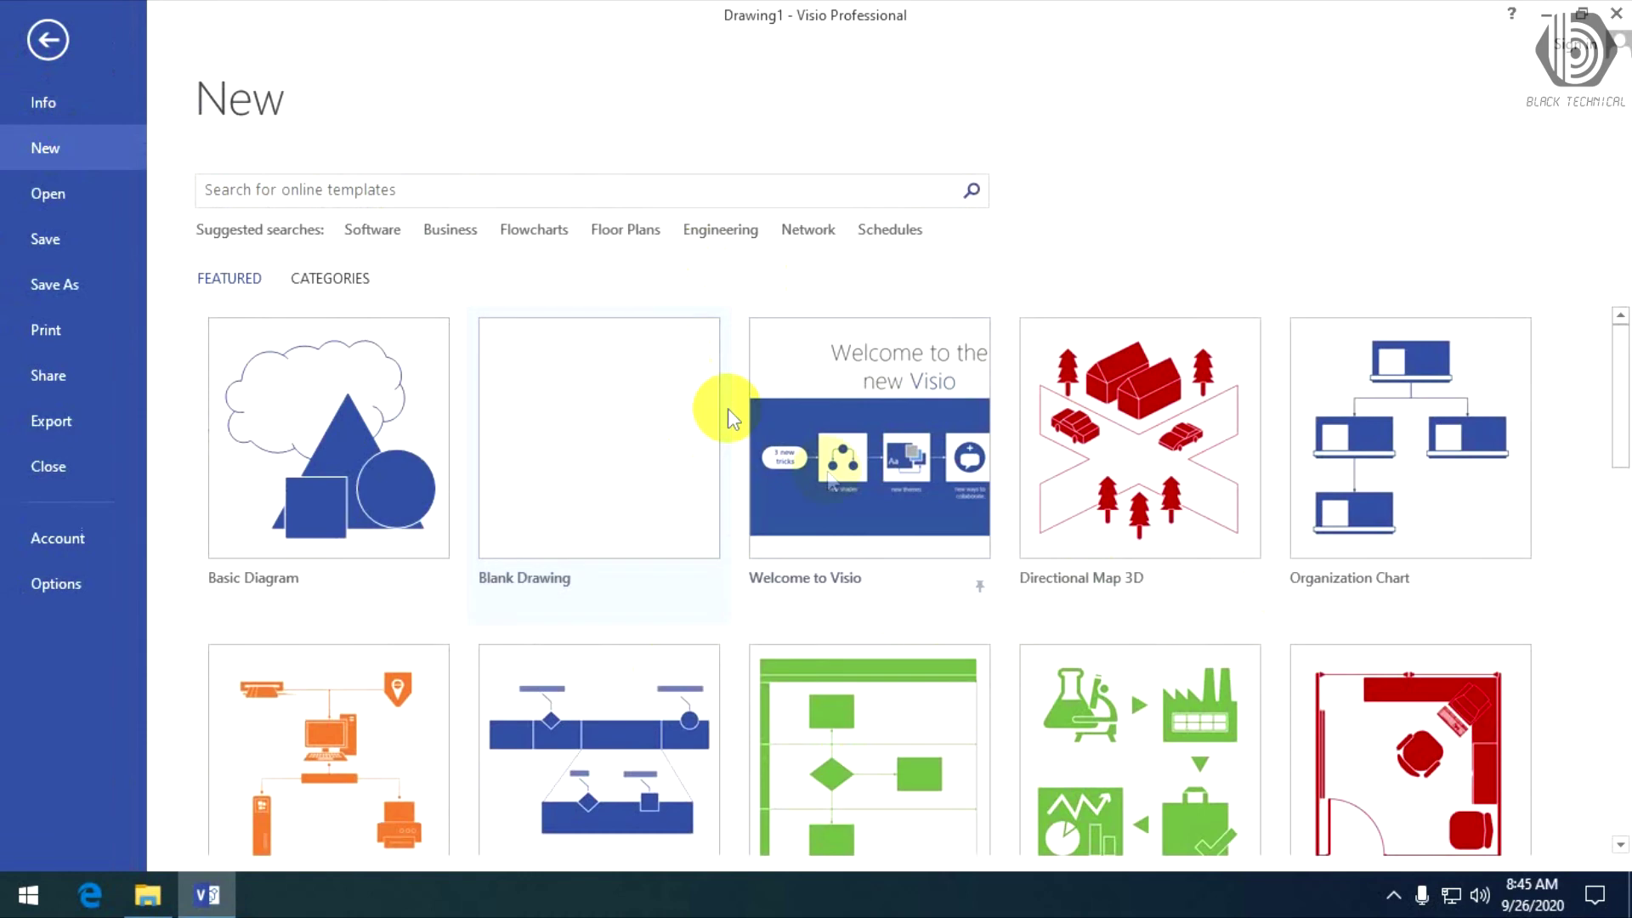
scroll(1042, 547, "down", 2)
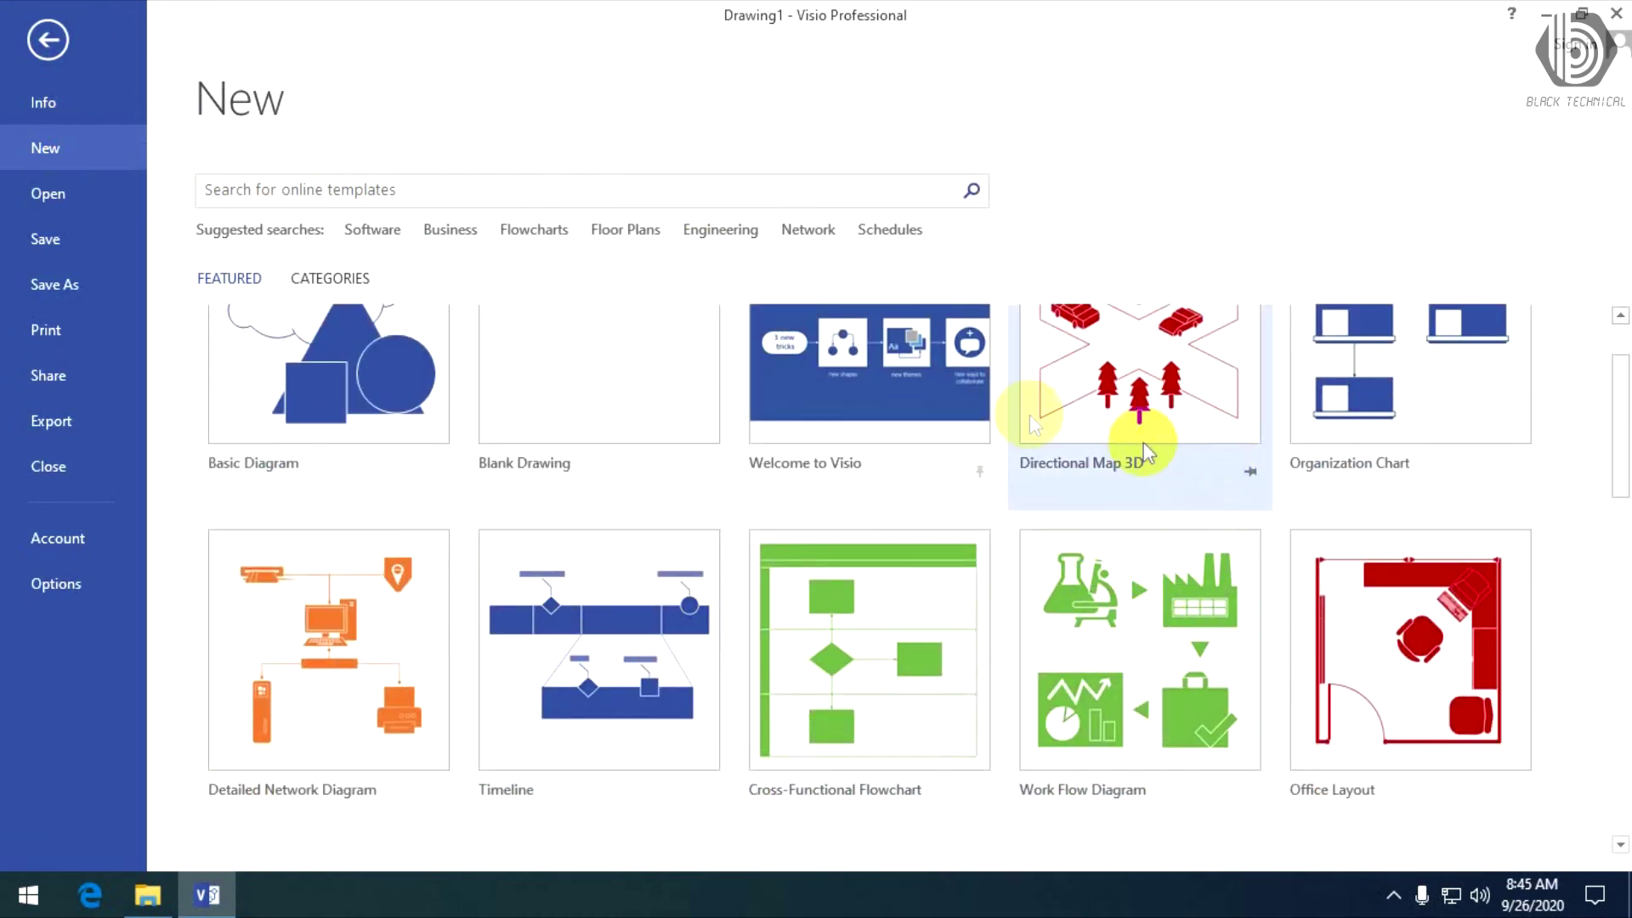
scroll(1417, 593, "down", 2)
scroll(1418, 595, "down", 3)
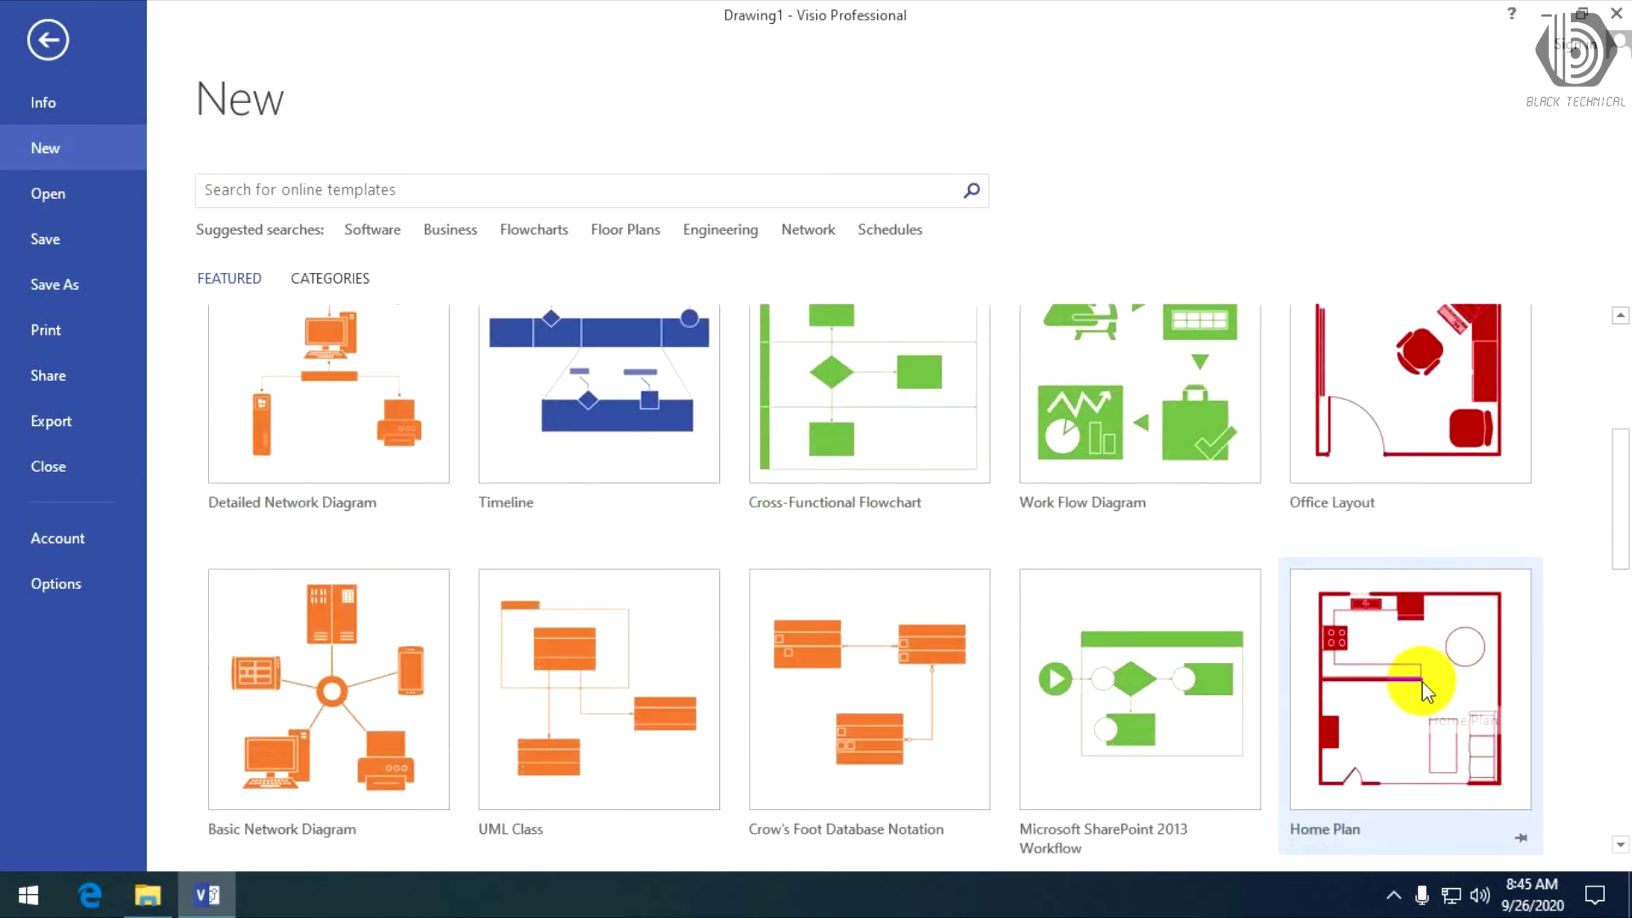
left_click(343, 655)
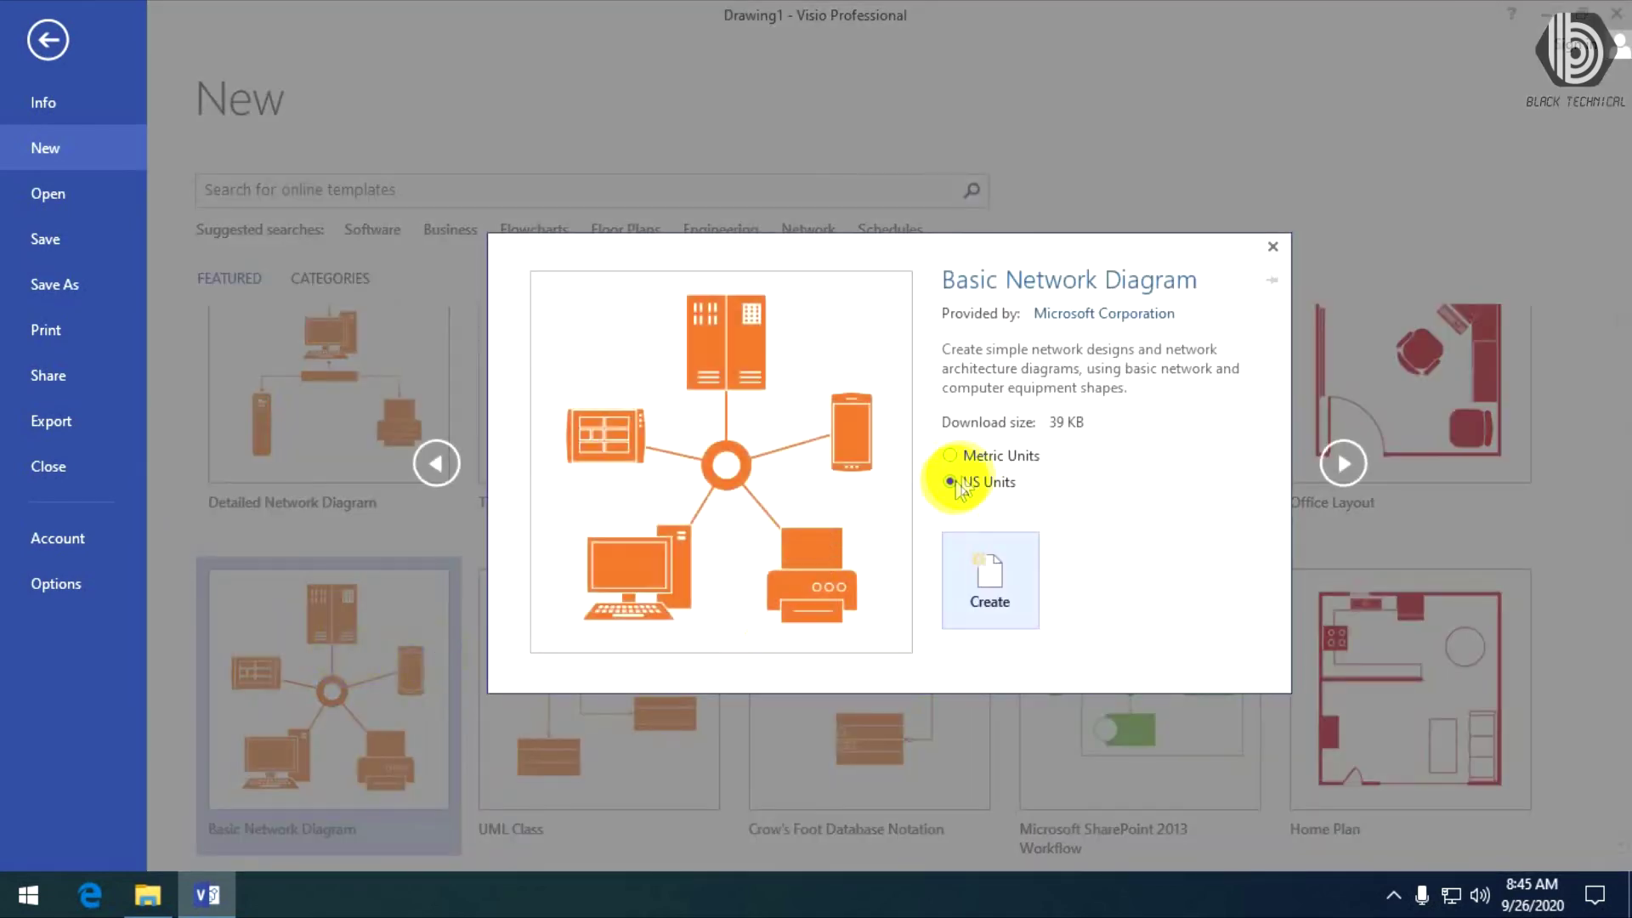
left_click(984, 459)
left_click(1009, 565)
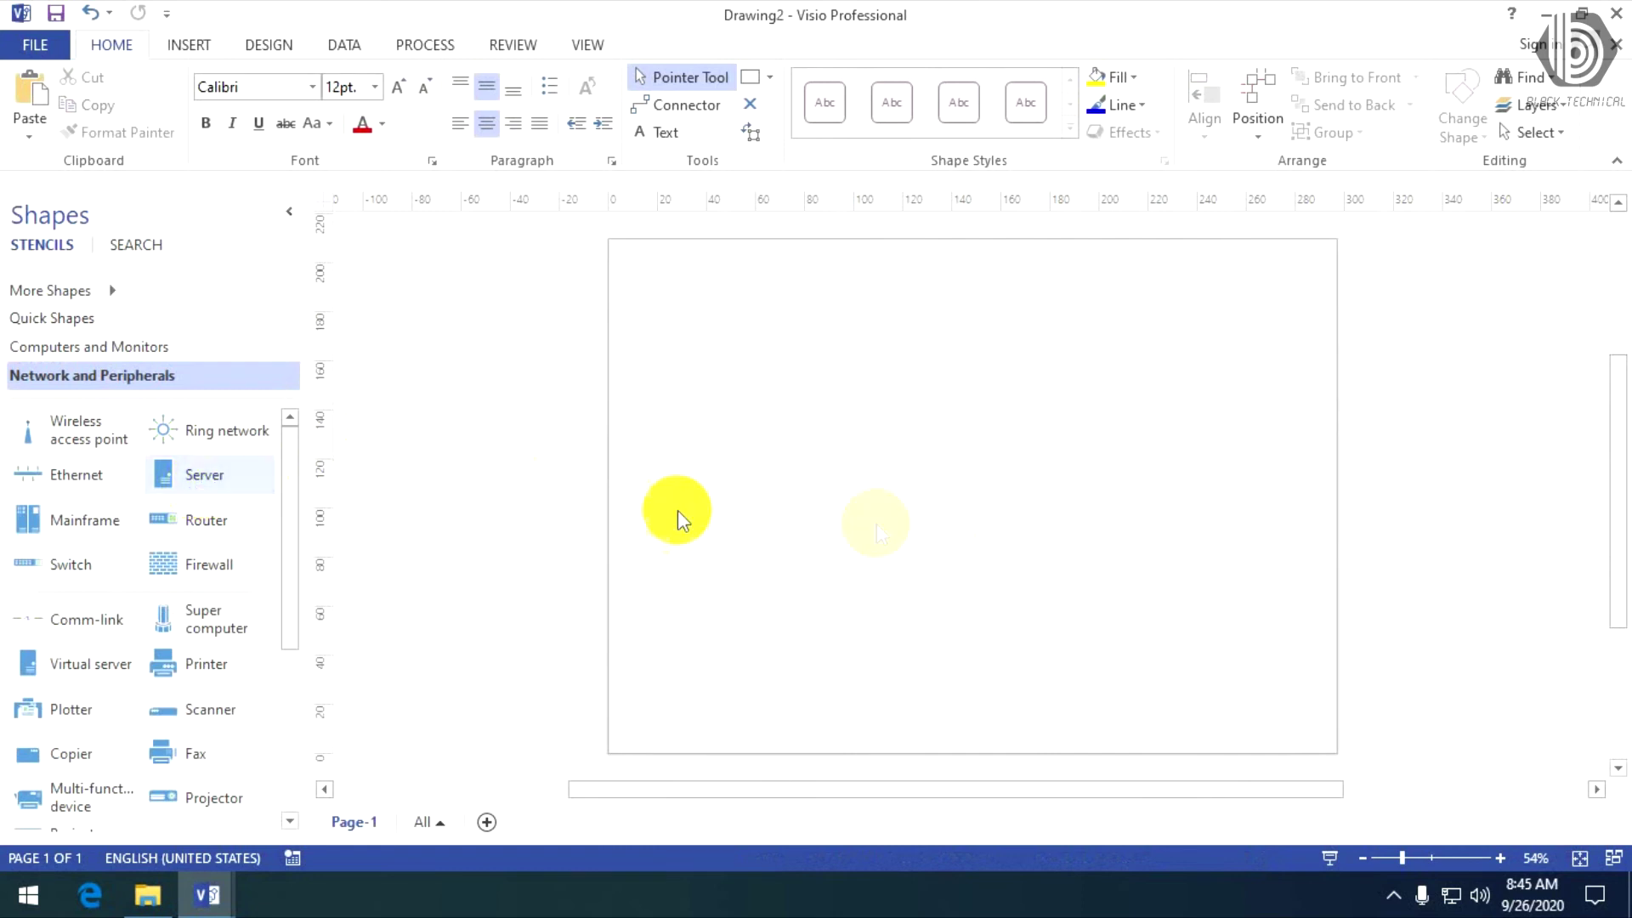
Step: Place a Server shape on the upper part of the page with a Firewall and a Switch shape stacked beneath it
scroll(930, 535, "down", 2)
scroll(925, 531, "up", 3)
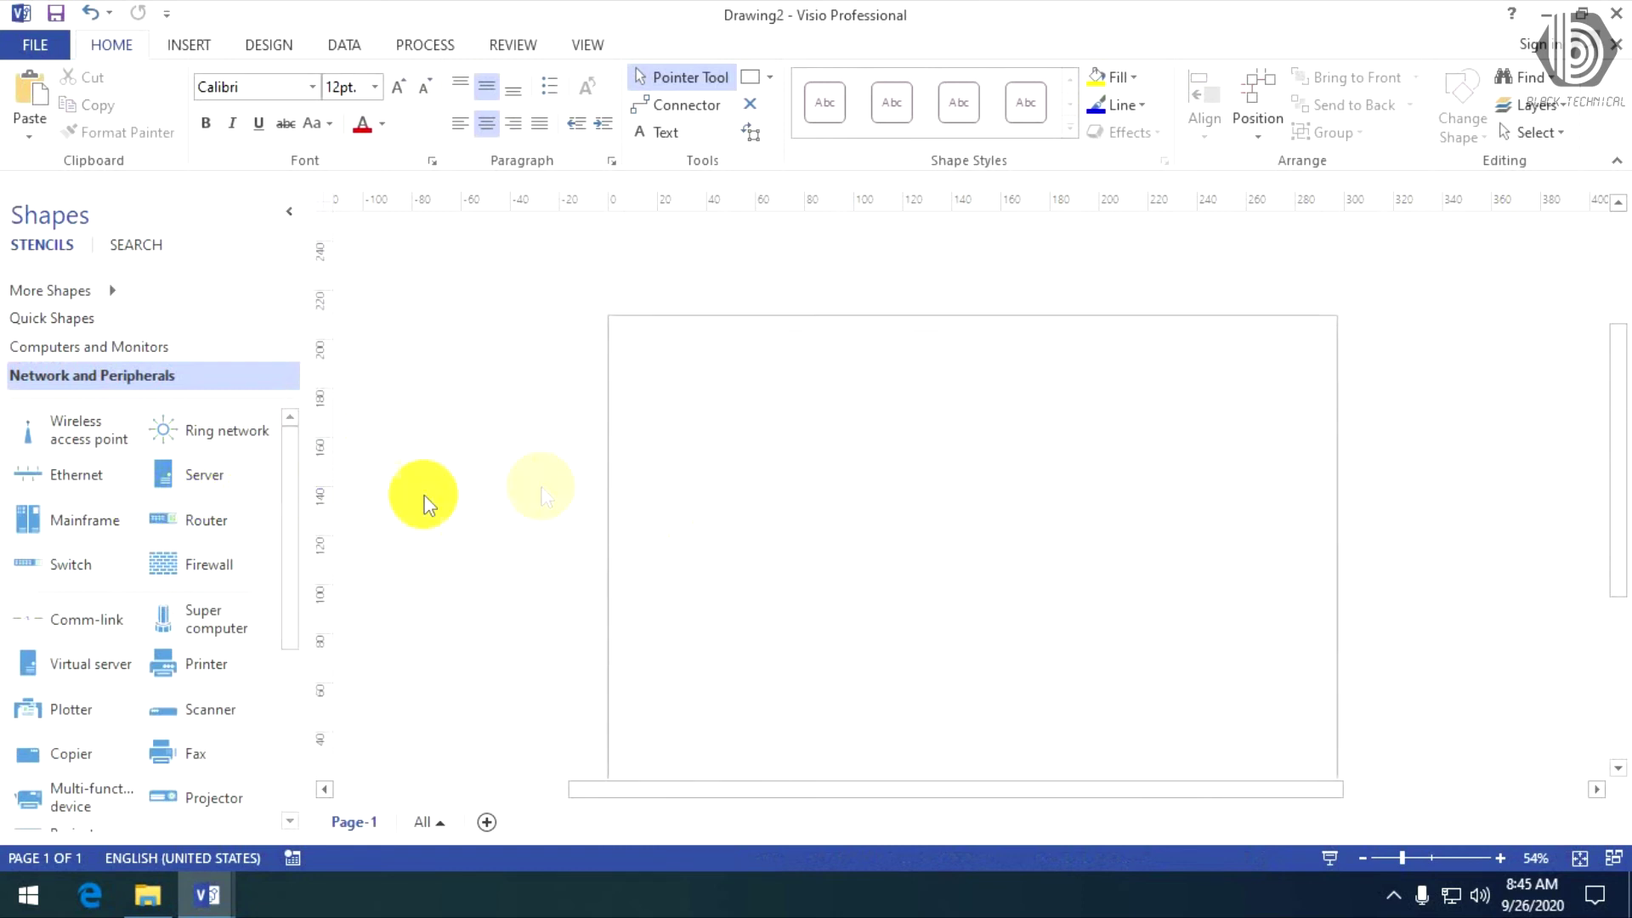
left_click_drag(208, 476, 927, 415)
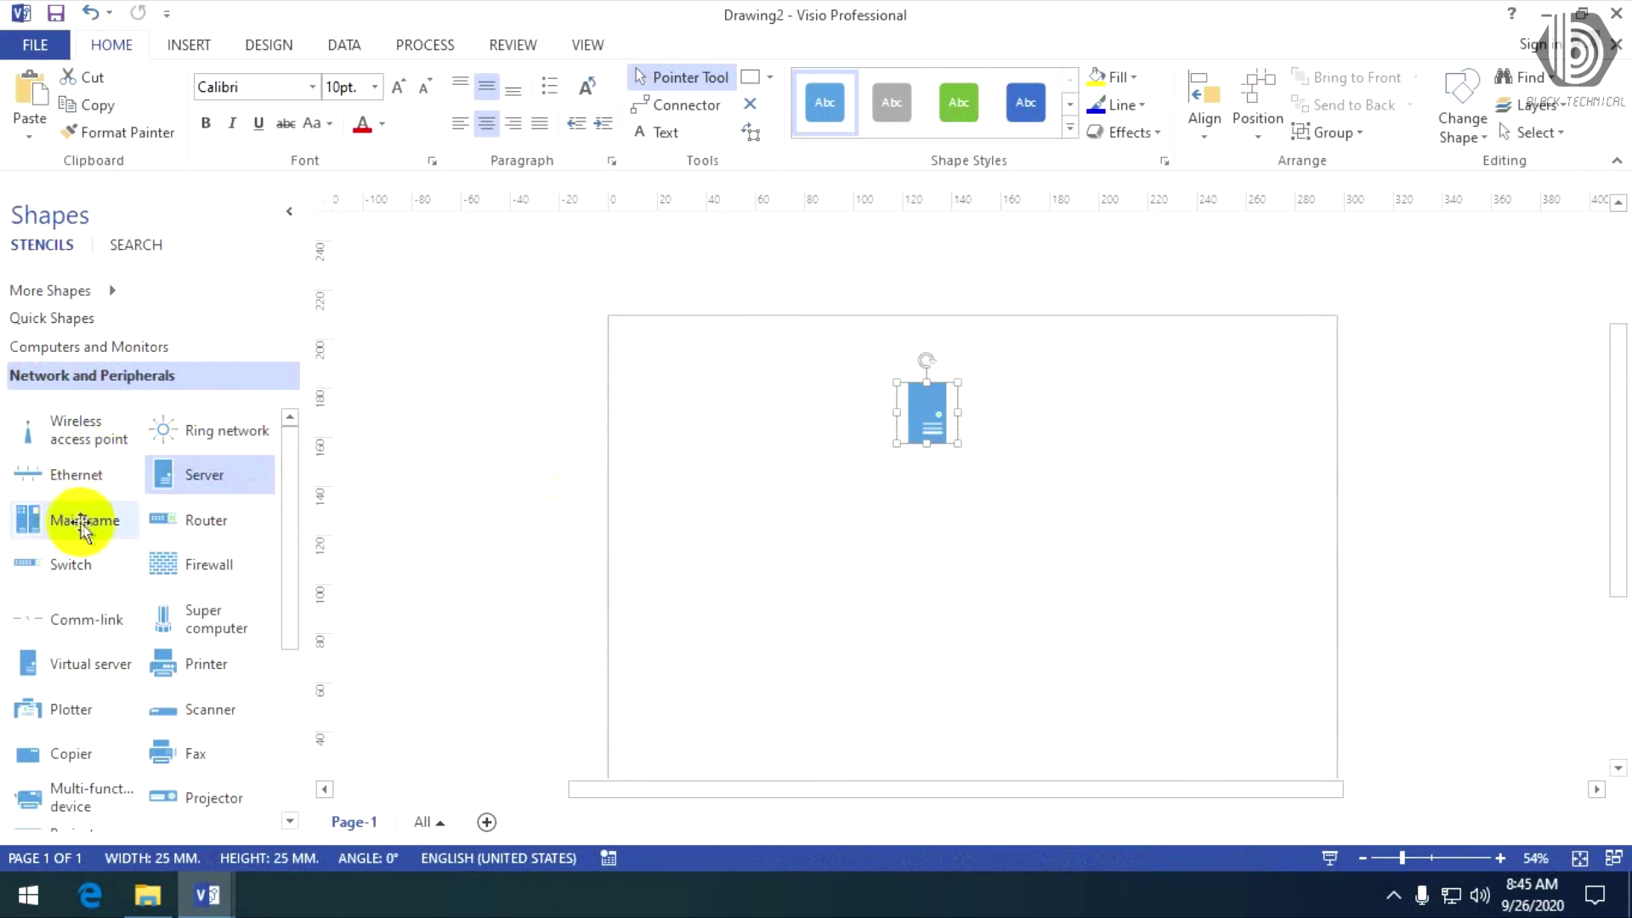
left_click_drag(72, 564, 927, 537)
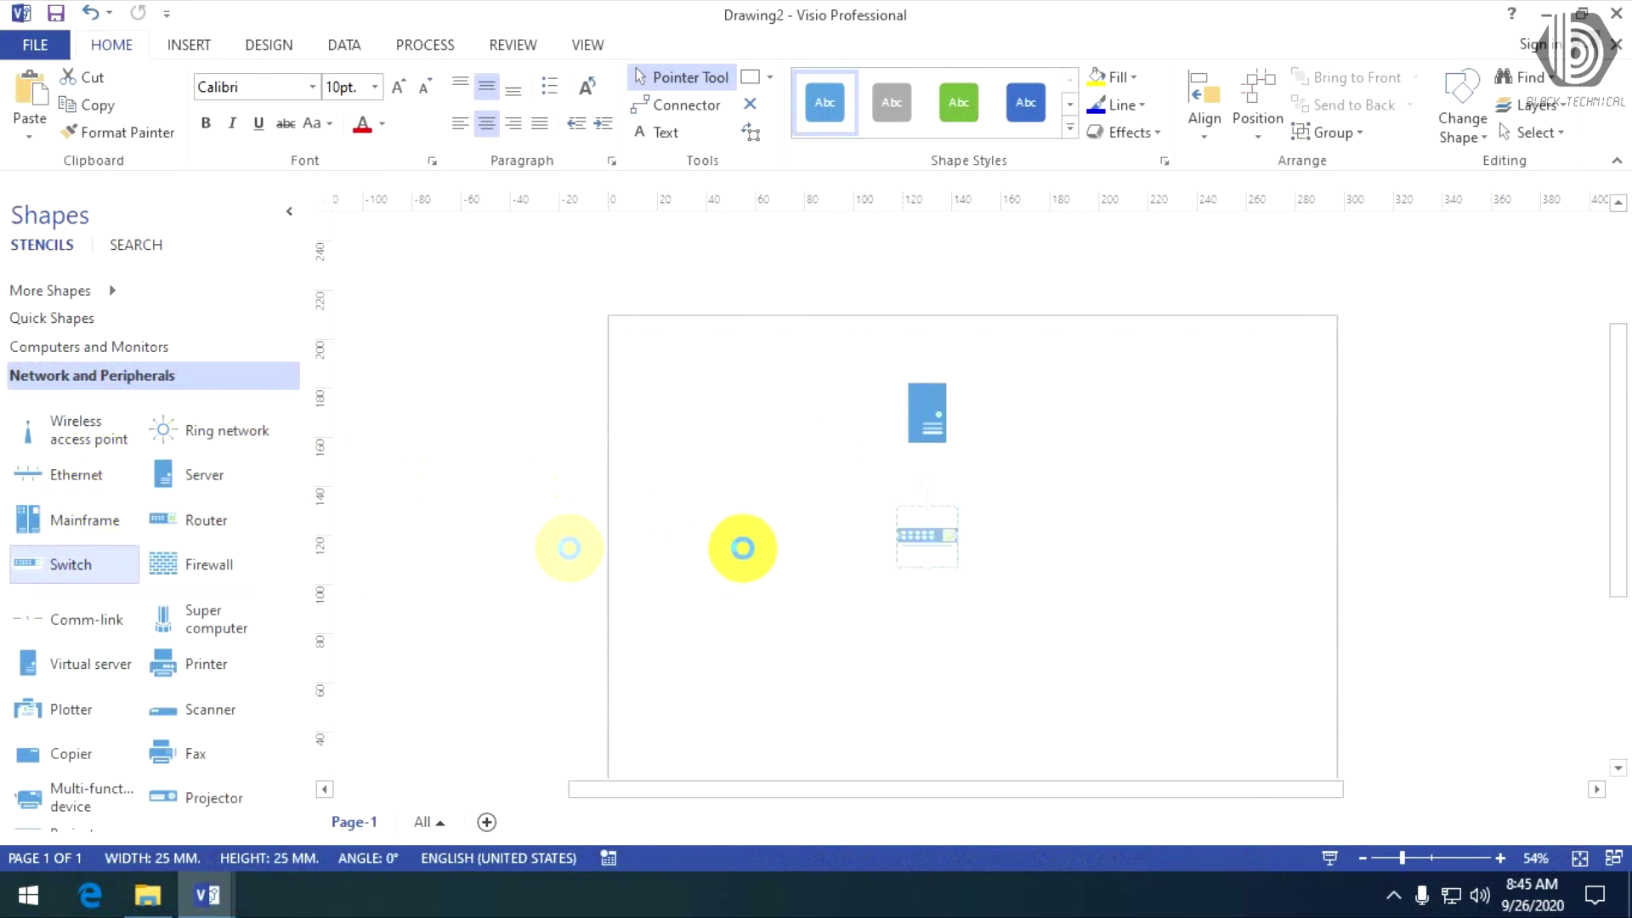
left_click_drag(209, 565, 929, 575)
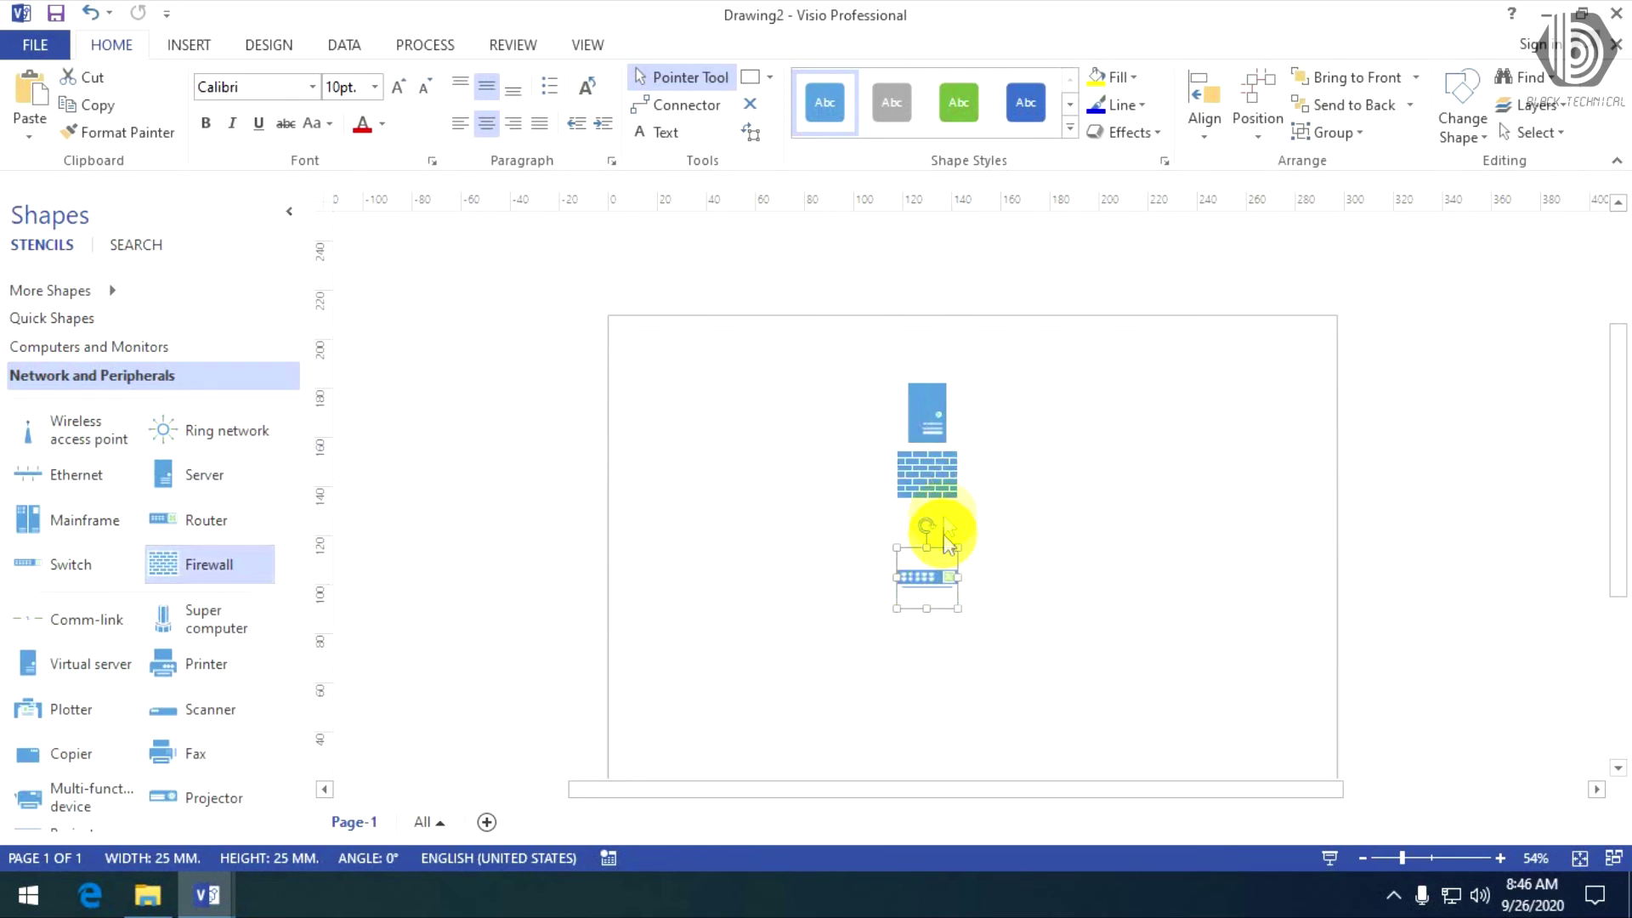
left_click_drag(935, 514, 935, 527)
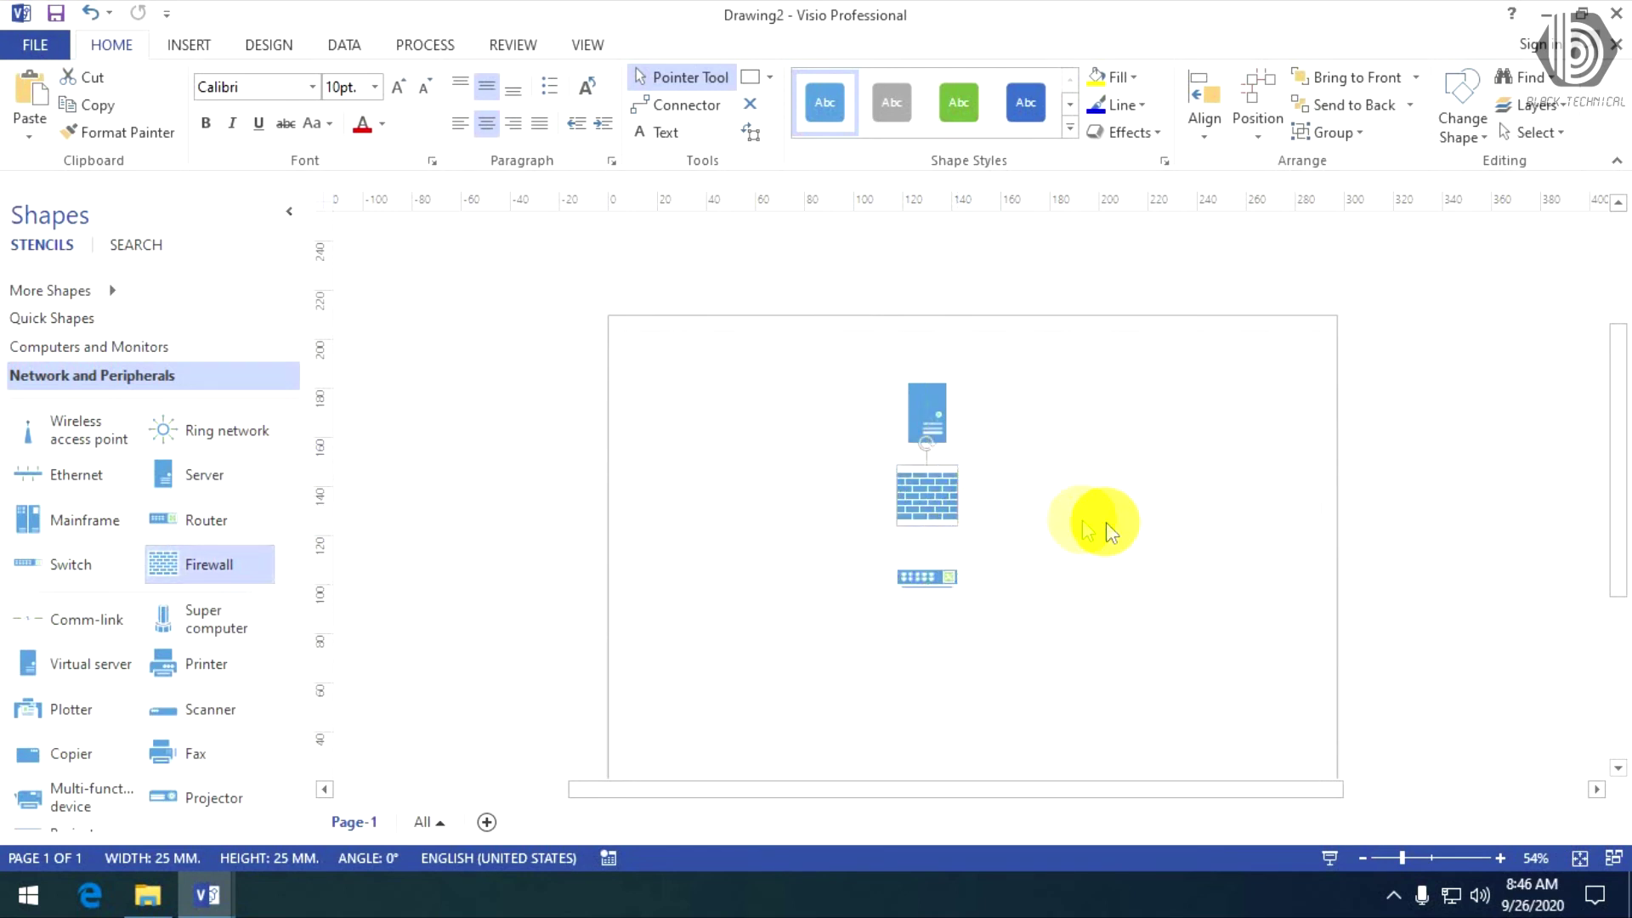
left_click(1103, 528)
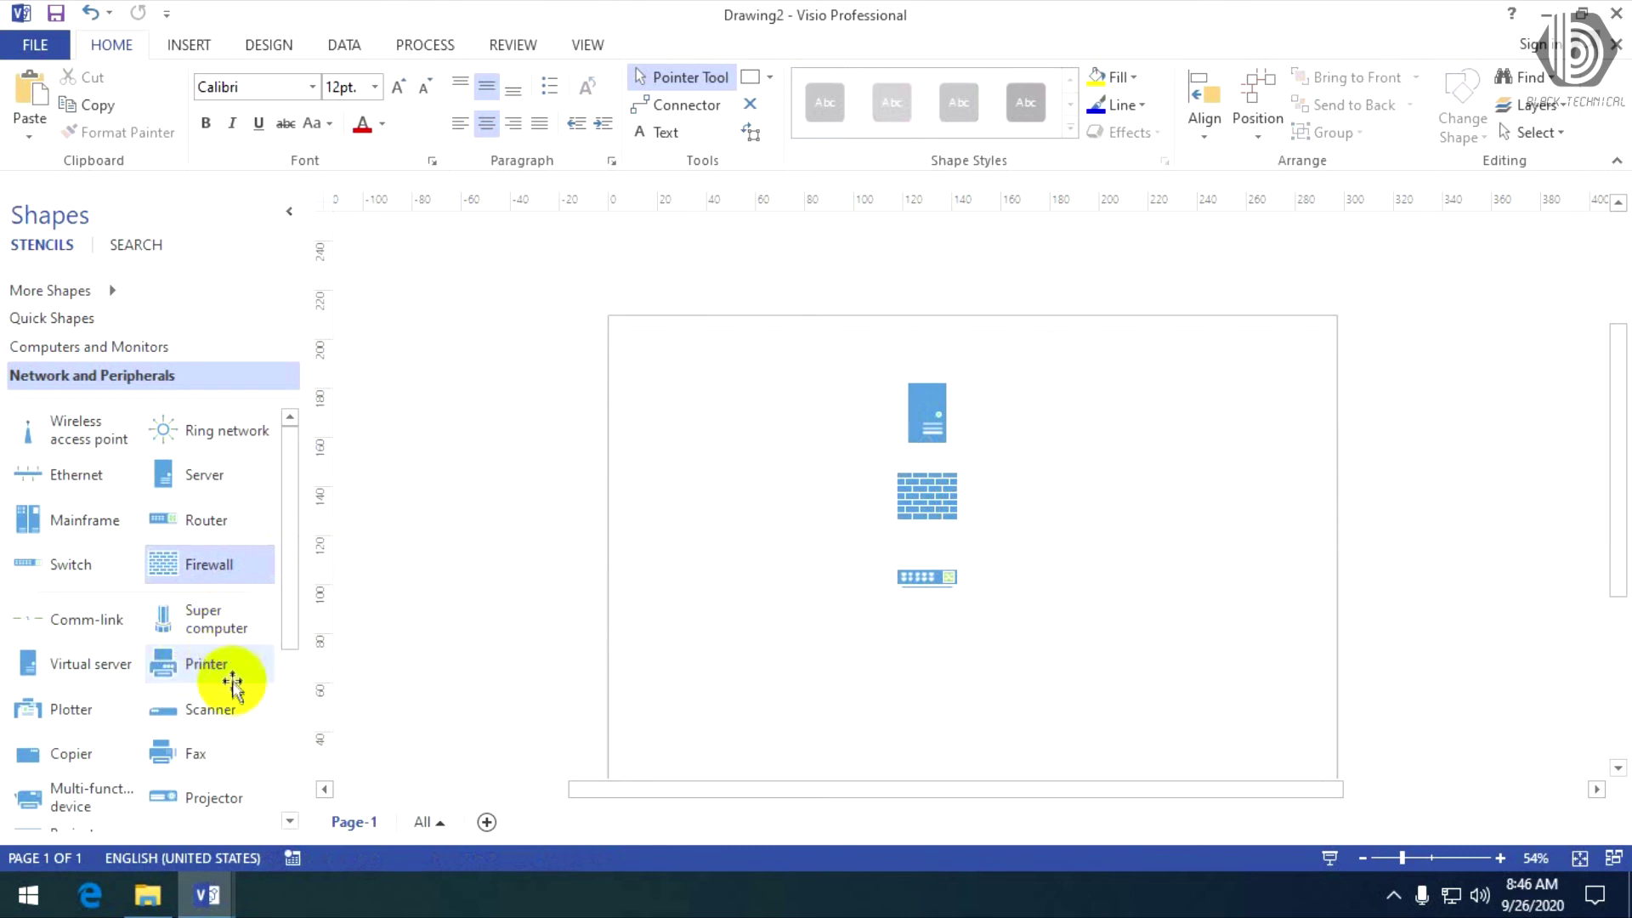
Step: Place one Ethernet shape between the server and the firewall and another between the firewall and the switch
scroll(226, 731, "down", 1)
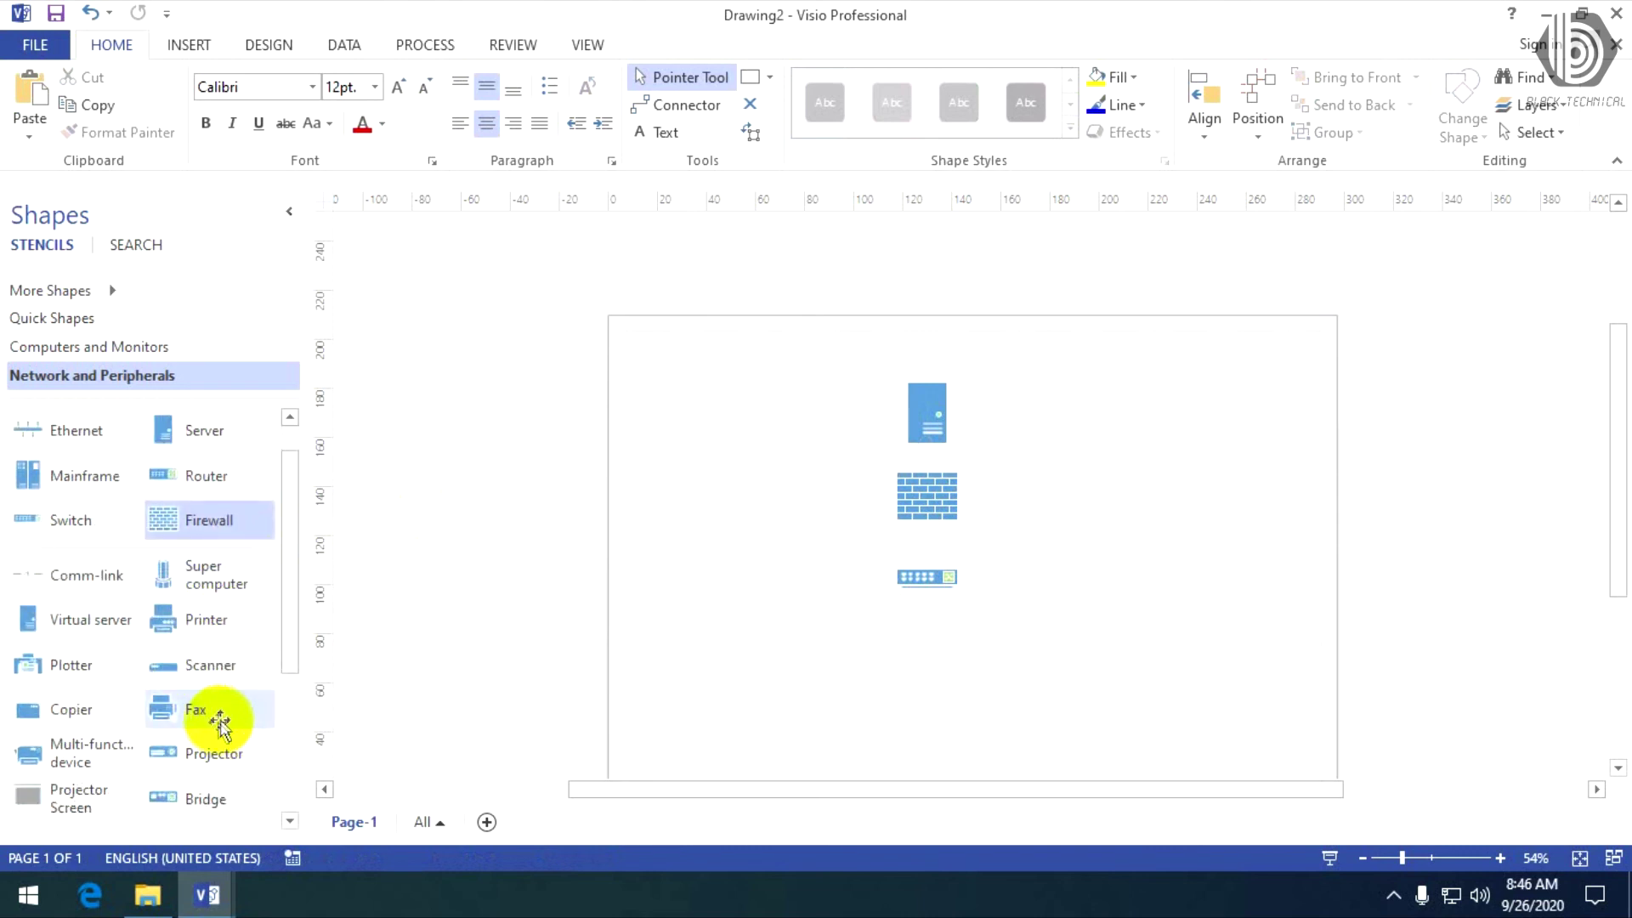
scroll(131, 630, "up", 1)
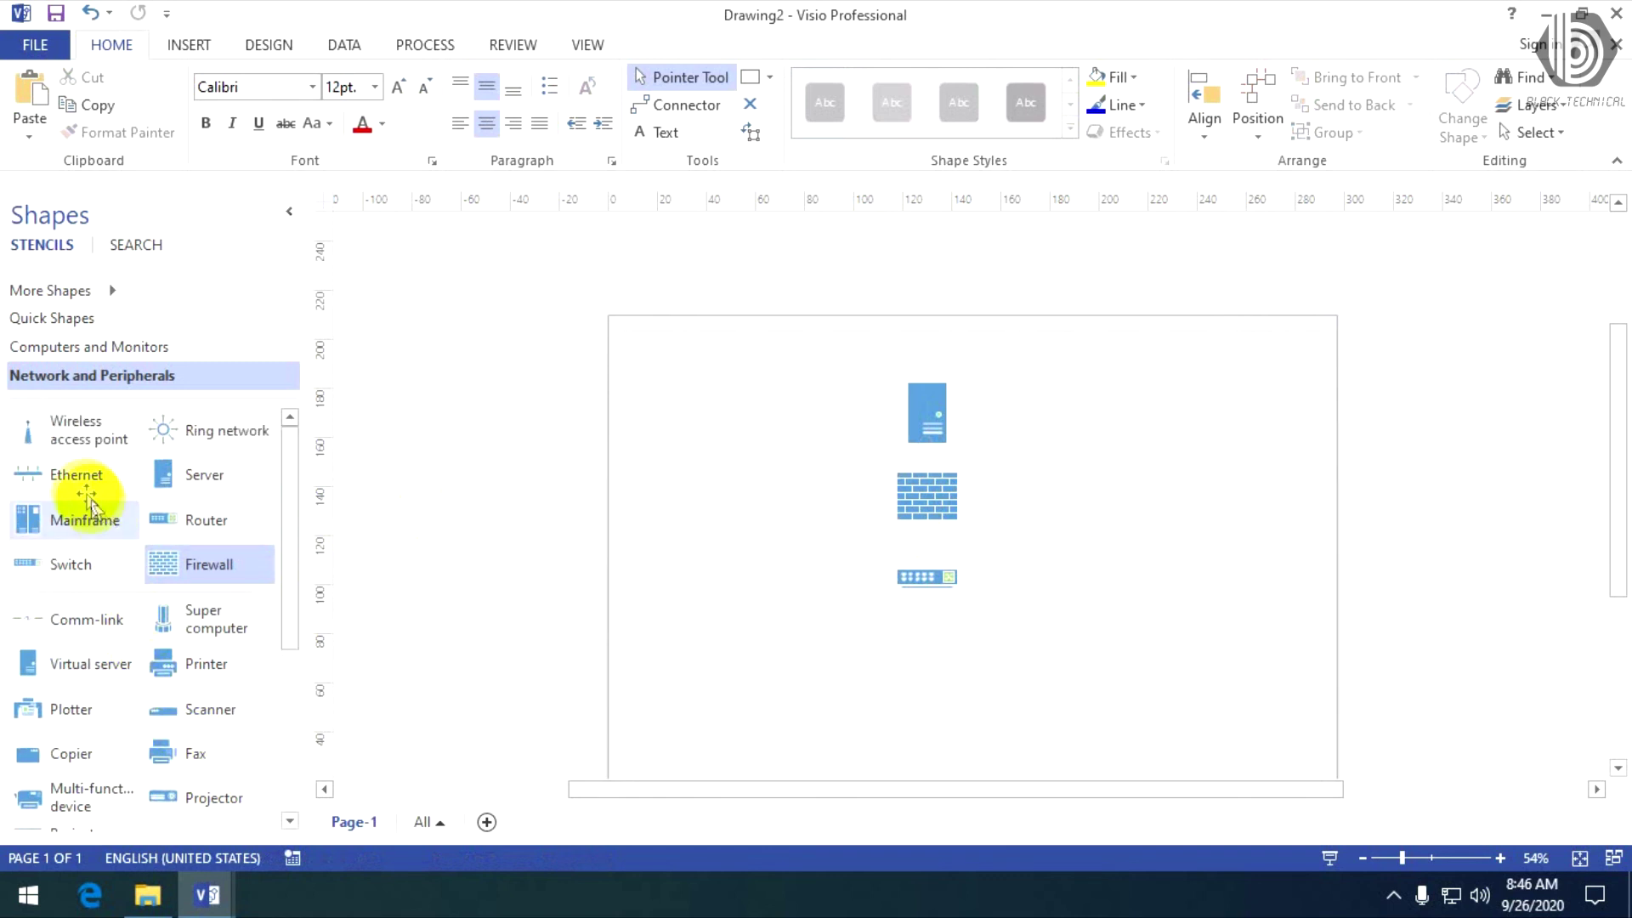
left_click_drag(185, 485, 934, 455)
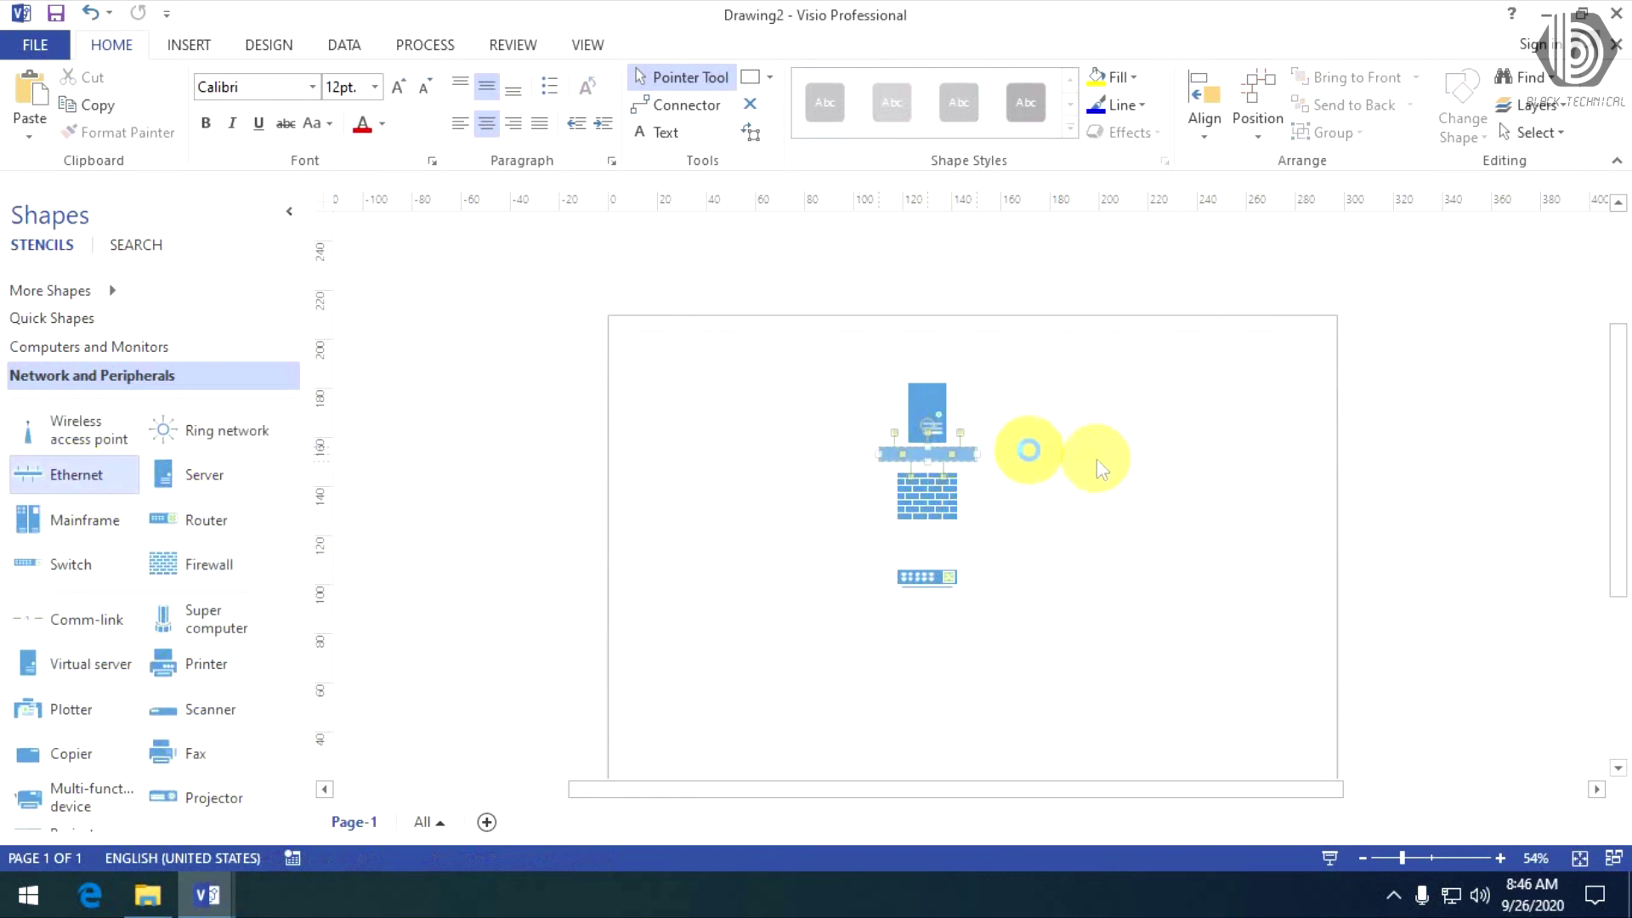
left_click_drag(128, 474, 939, 551)
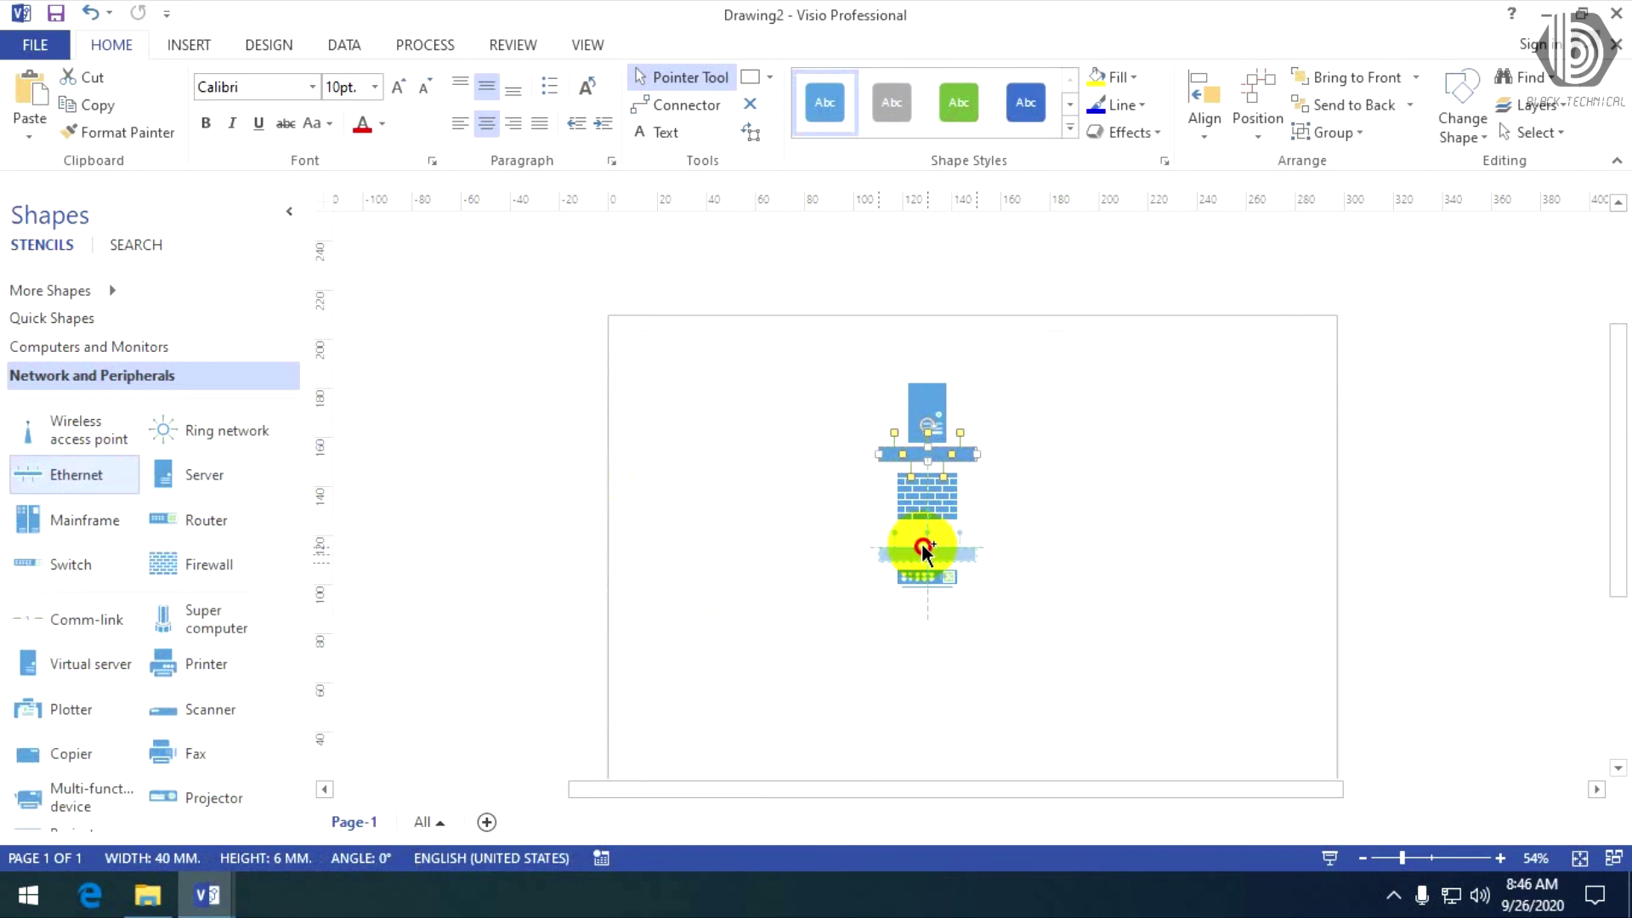
left_click_drag(921, 528, 923, 528)
Step: Draw a loose right-angled connector from the page's lower right area to a point left of the stacked shapes
left_click(698, 111)
left_click_drag(1173, 731, 816, 440)
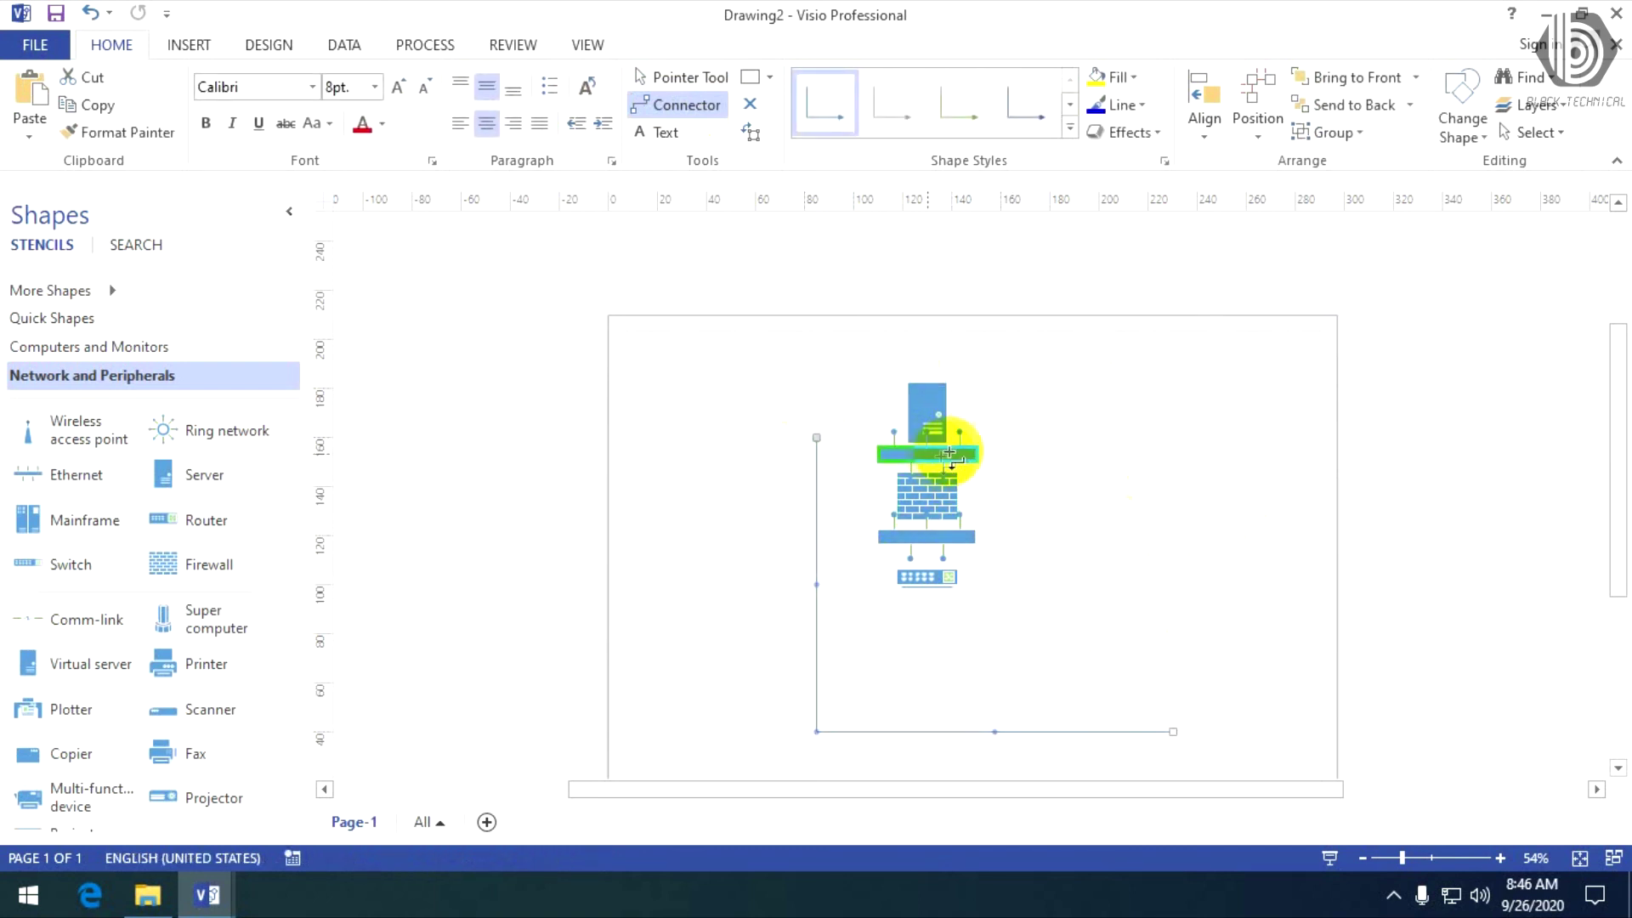
left_click(680, 77)
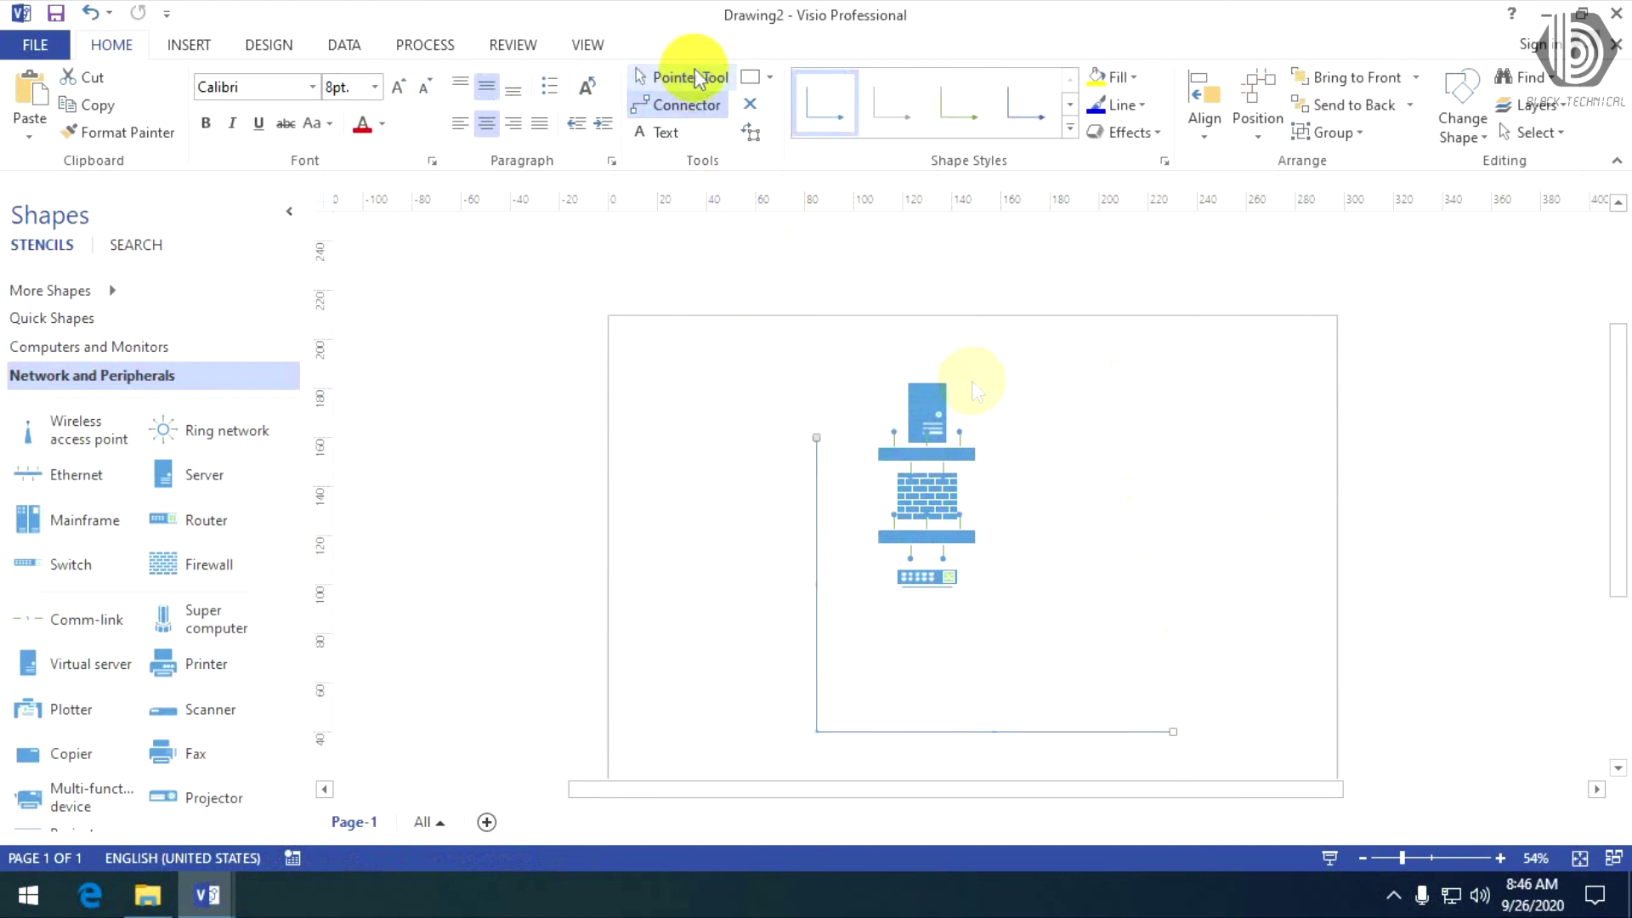
Step: Spread the two Ethernet shapes, the firewall and the switch further apart down the page below the server
left_click_drag(1234, 753, 731, 443)
left_click_drag(946, 469, 942, 517)
left_click(1177, 648)
left_click_drag(1103, 691, 840, 519)
left_click_drag(944, 547, 937, 734)
left_click(1126, 607)
left_click(1188, 616)
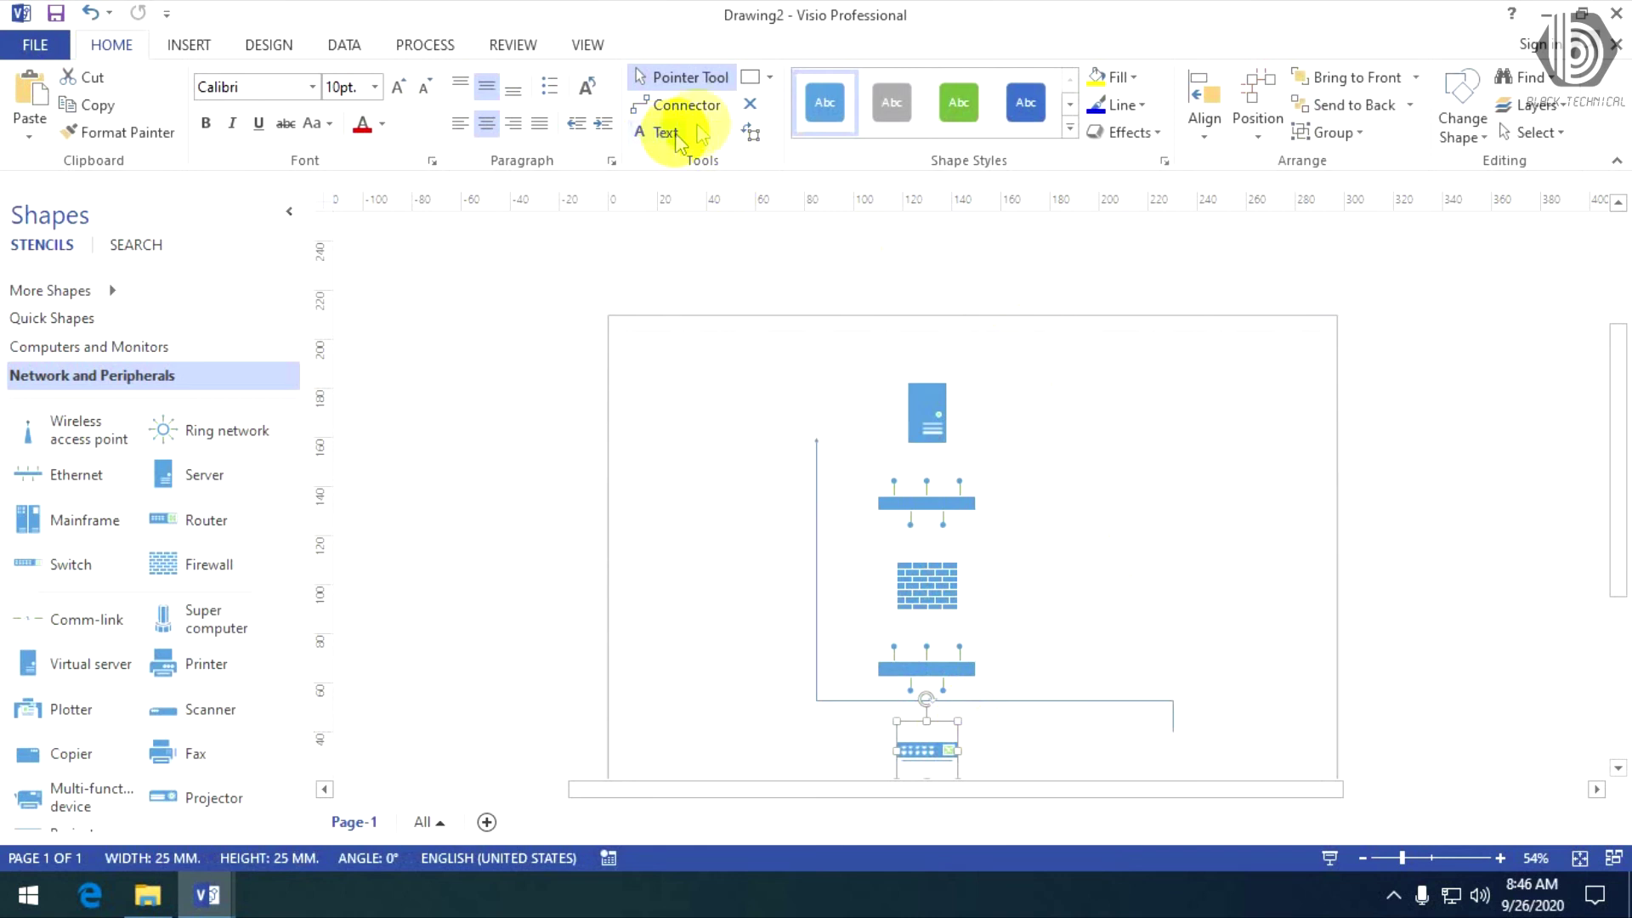
Step: Draw a connector from the server's left side to the left end of the lower Ethernet shape
left_click(704, 110)
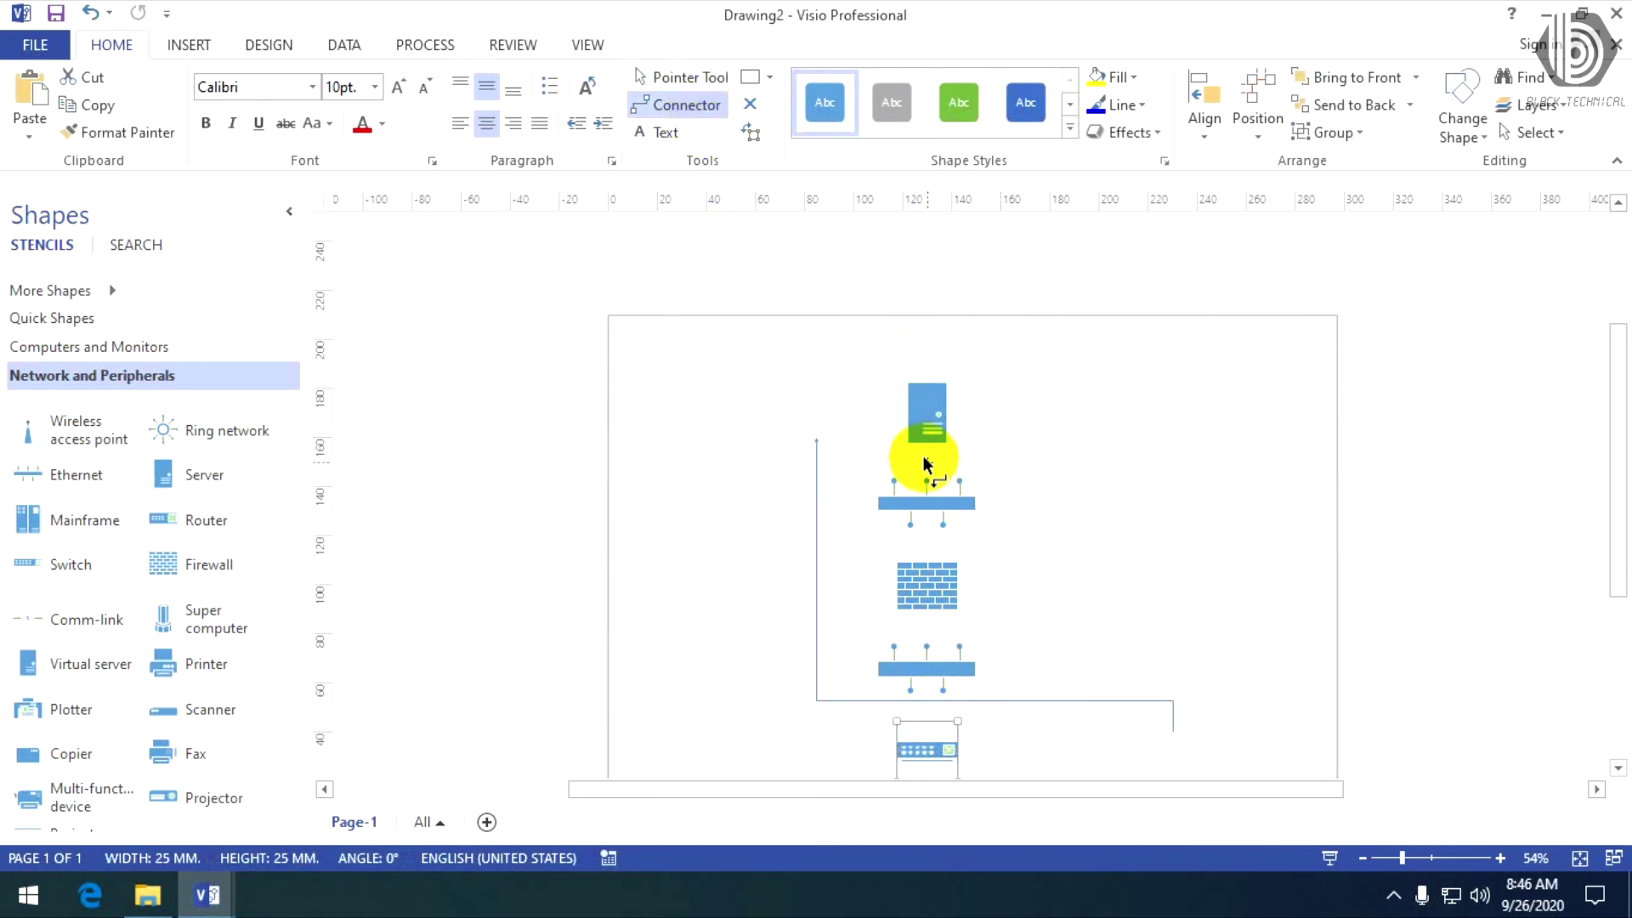
left_click_drag(931, 444, 933, 553)
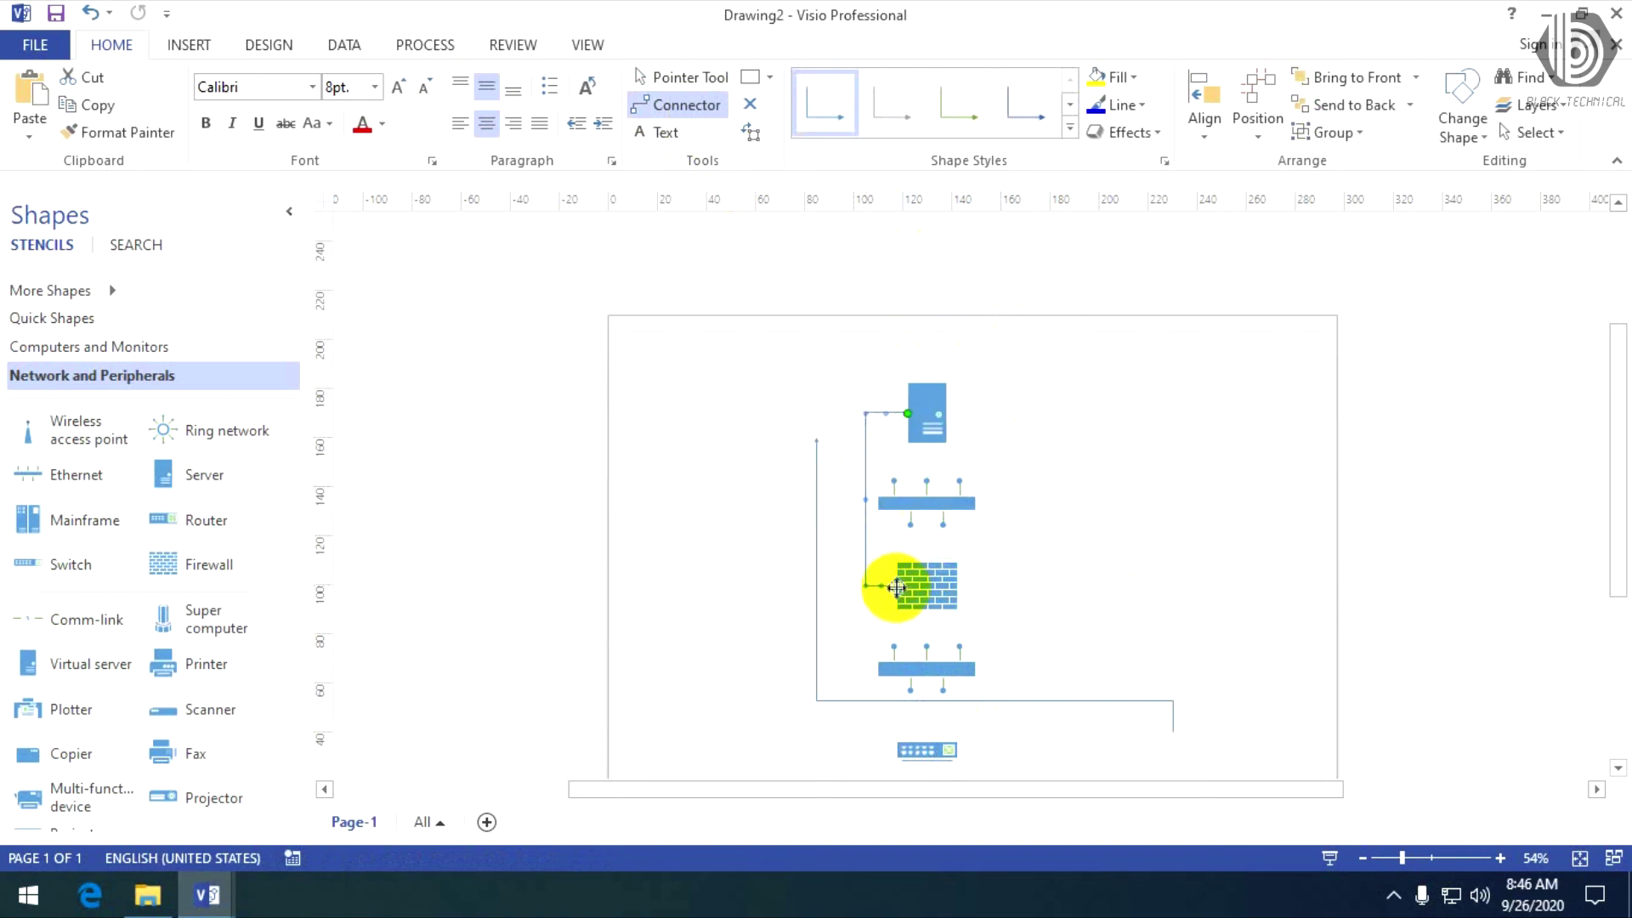
left_click_drag(896, 613, 885, 662)
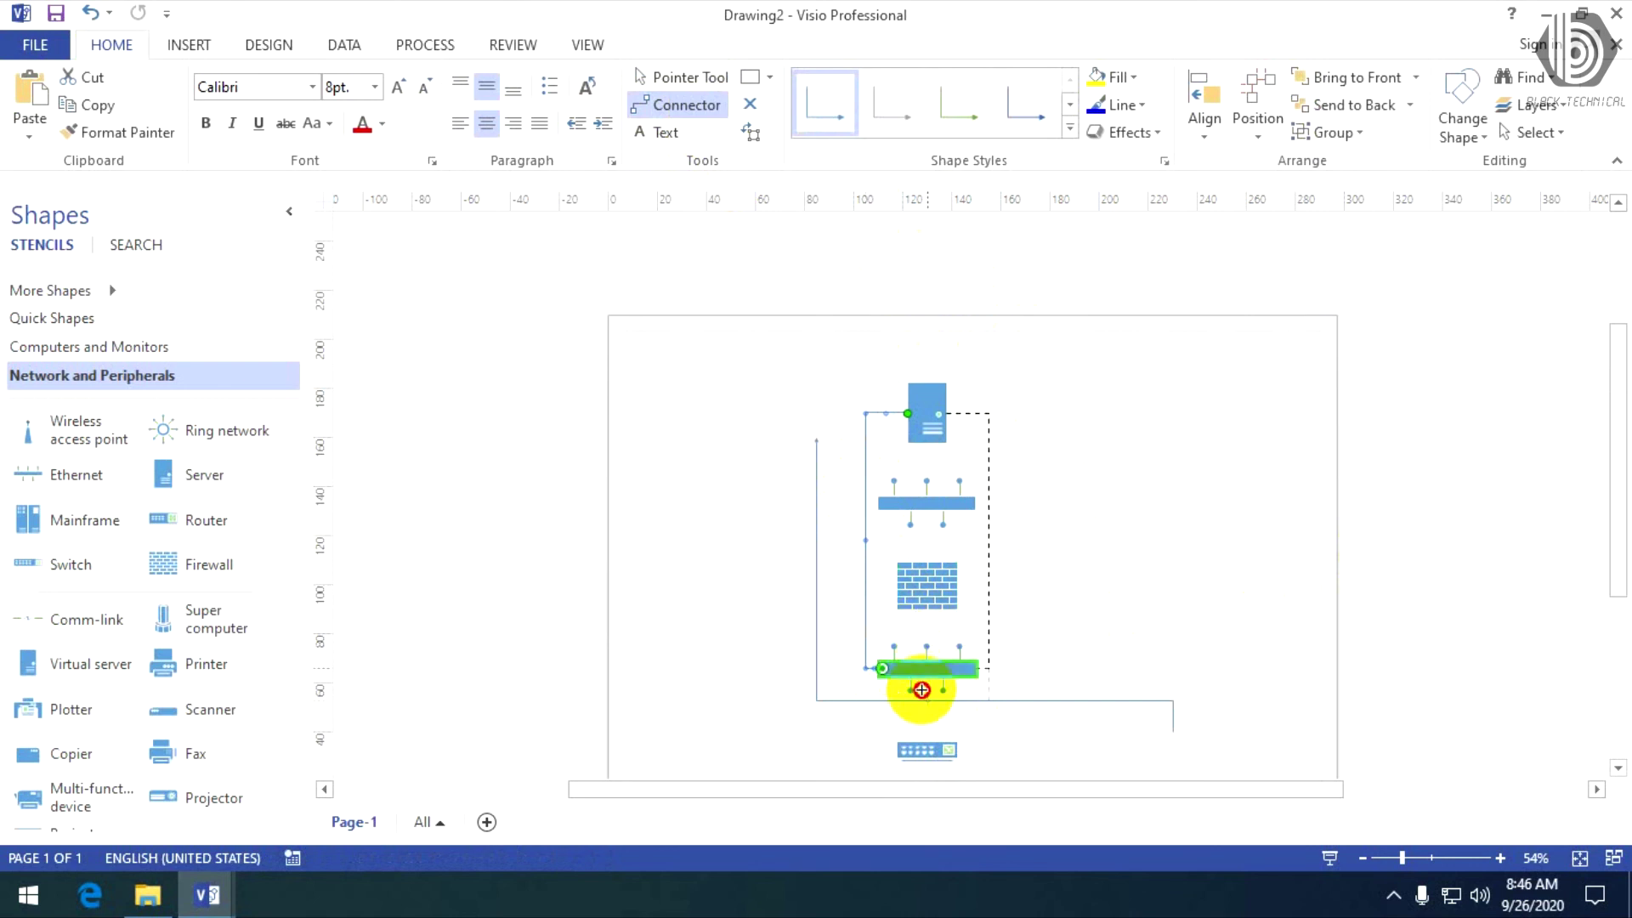
left_click_drag(922, 682, 922, 683)
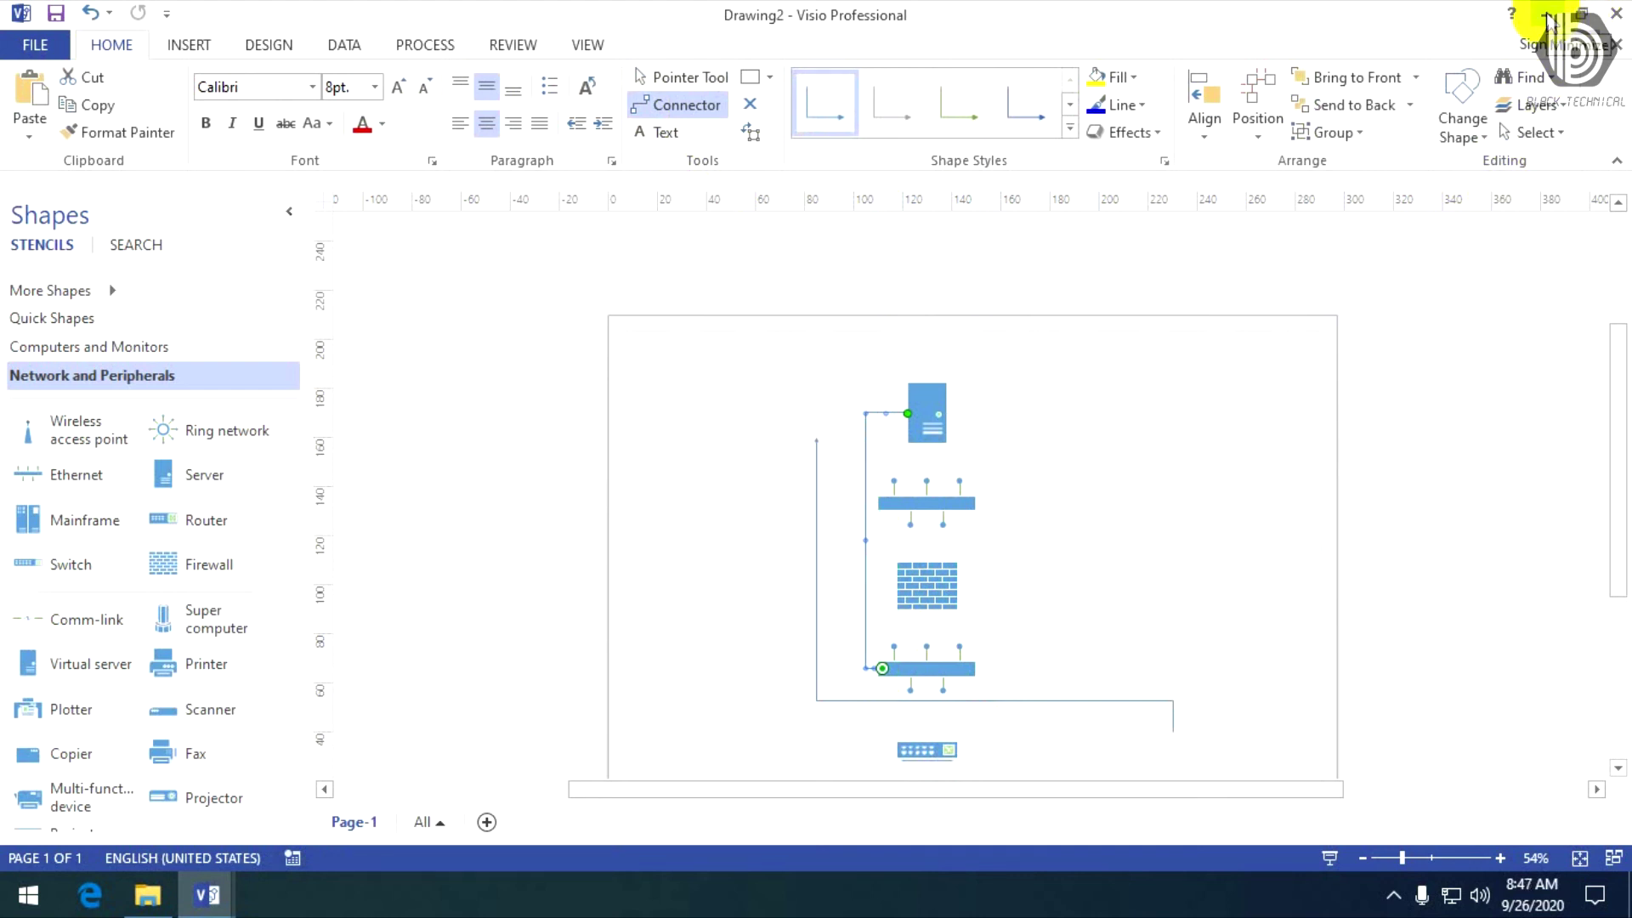
Step: Close the network diagram and the directional map drawing without saving either one
left_click(1601, 16)
left_click(820, 473)
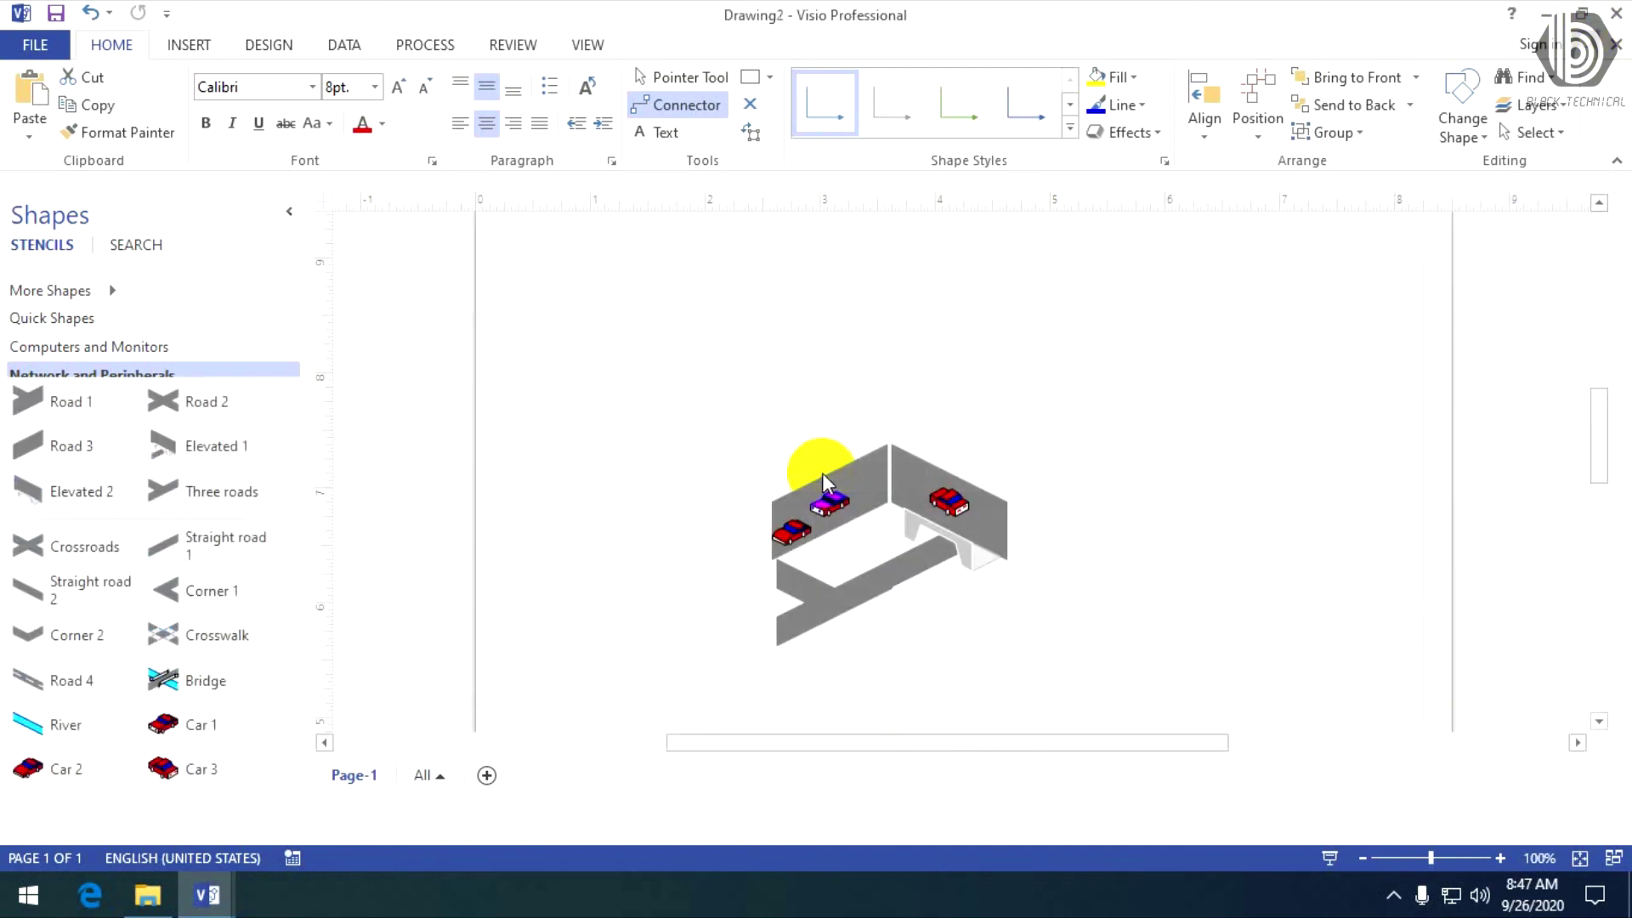
left_click(814, 474)
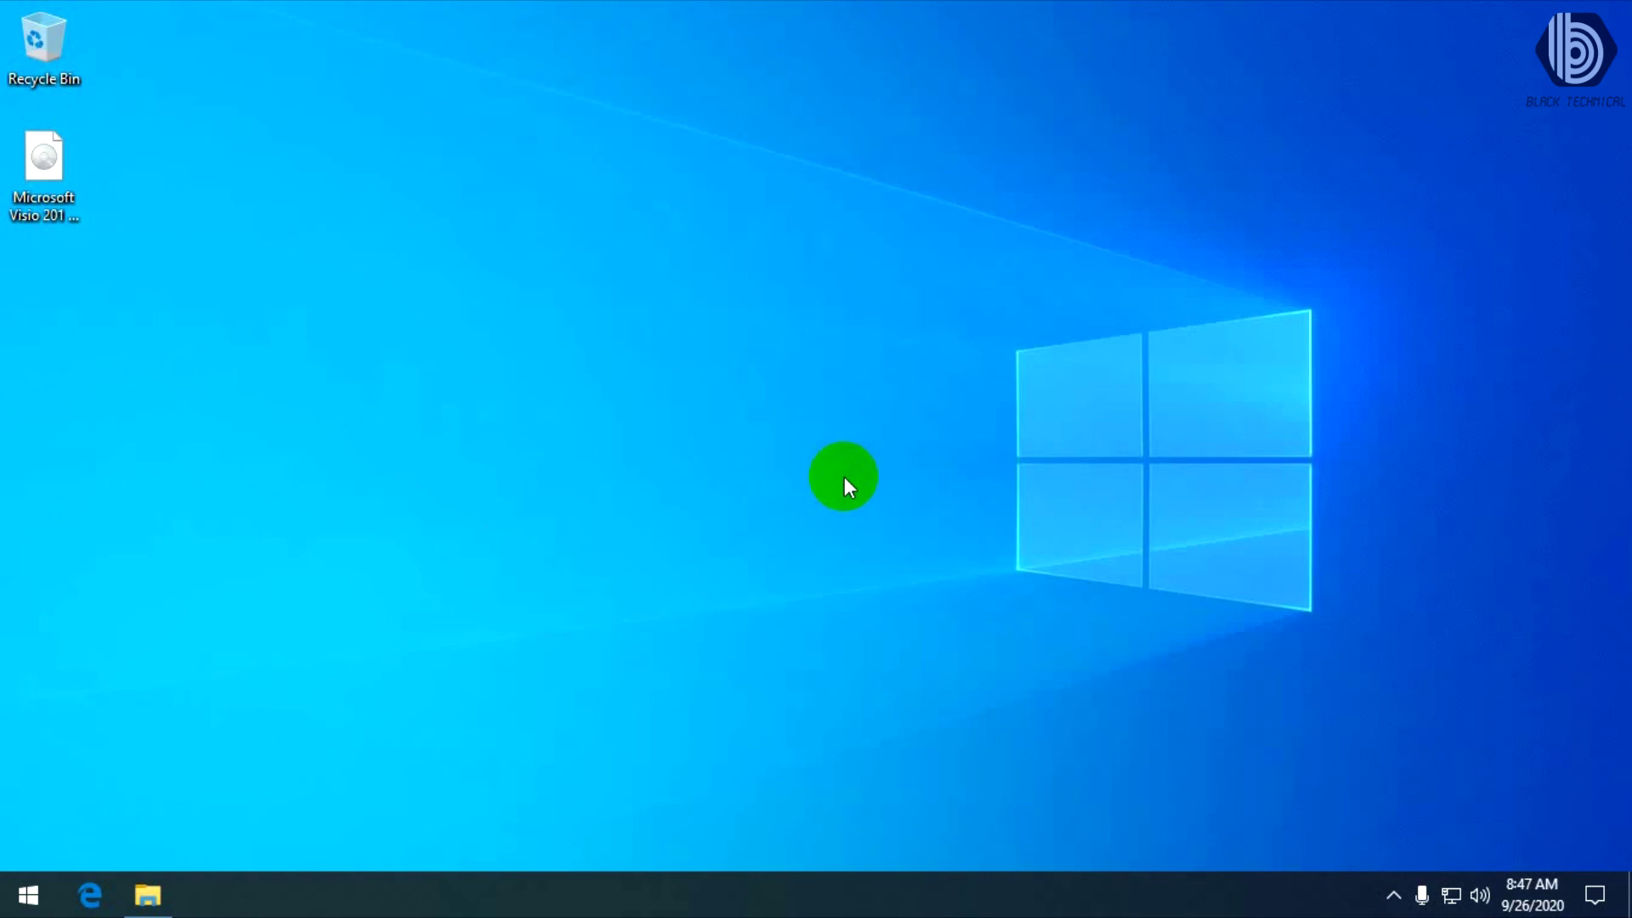